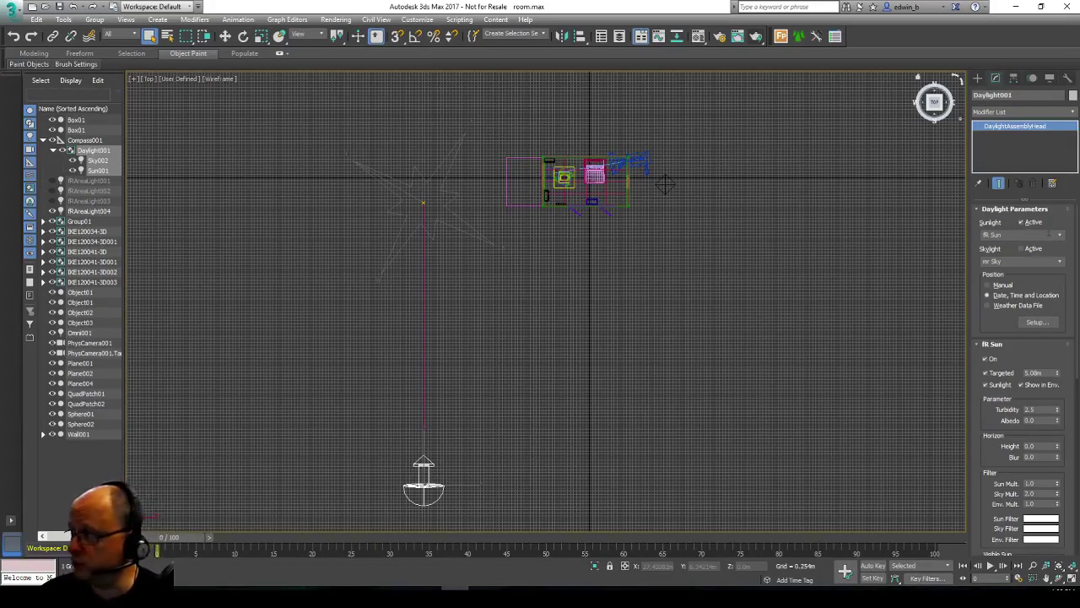
# Step: Check the sunlight types available for the Daylight system and open its date, time and location setup
pyautogui.click(1061, 235)
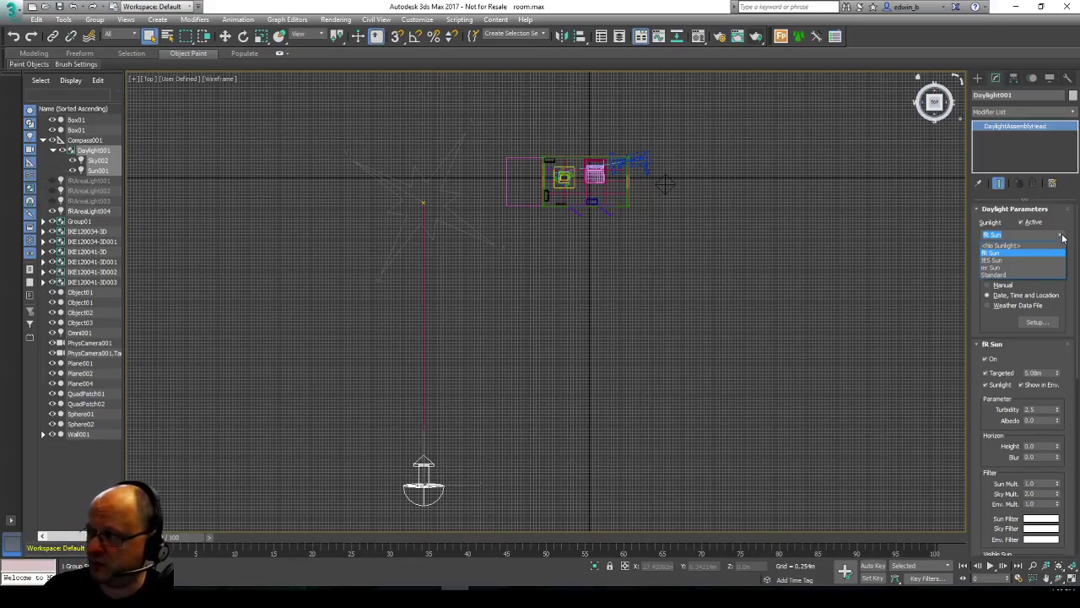
pyautogui.click(1063, 237)
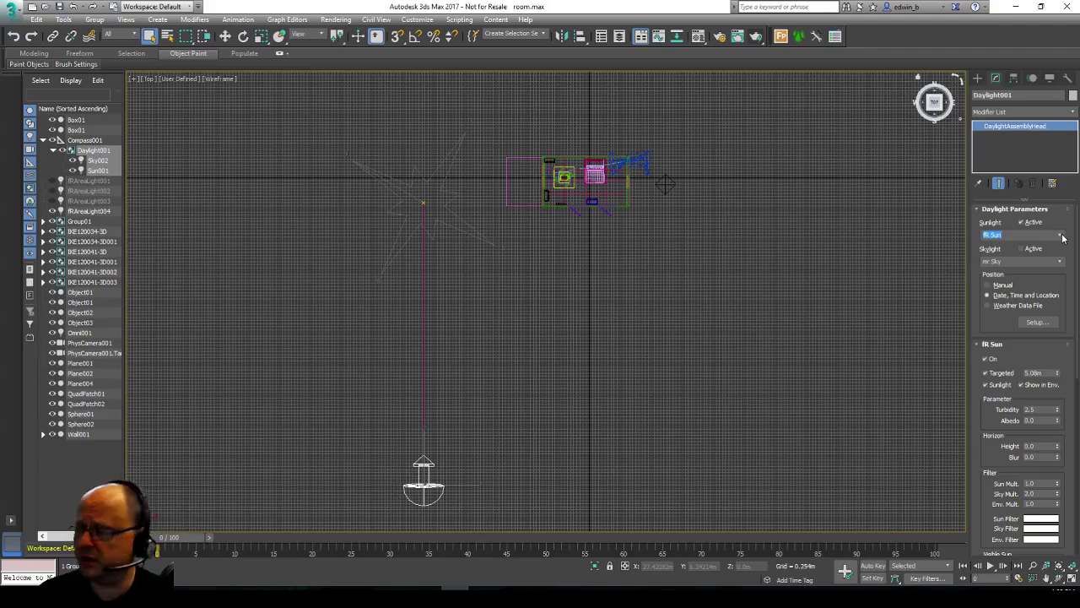
pyautogui.moveTo(996, 407); pyautogui.dragTo(1004, 445)
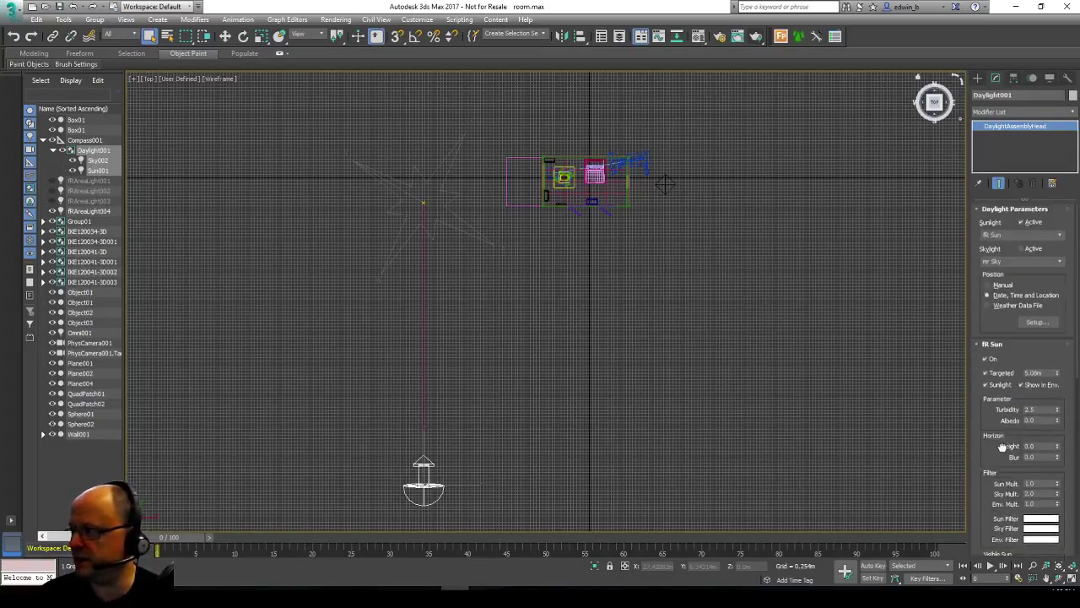
pyautogui.click(1052, 323)
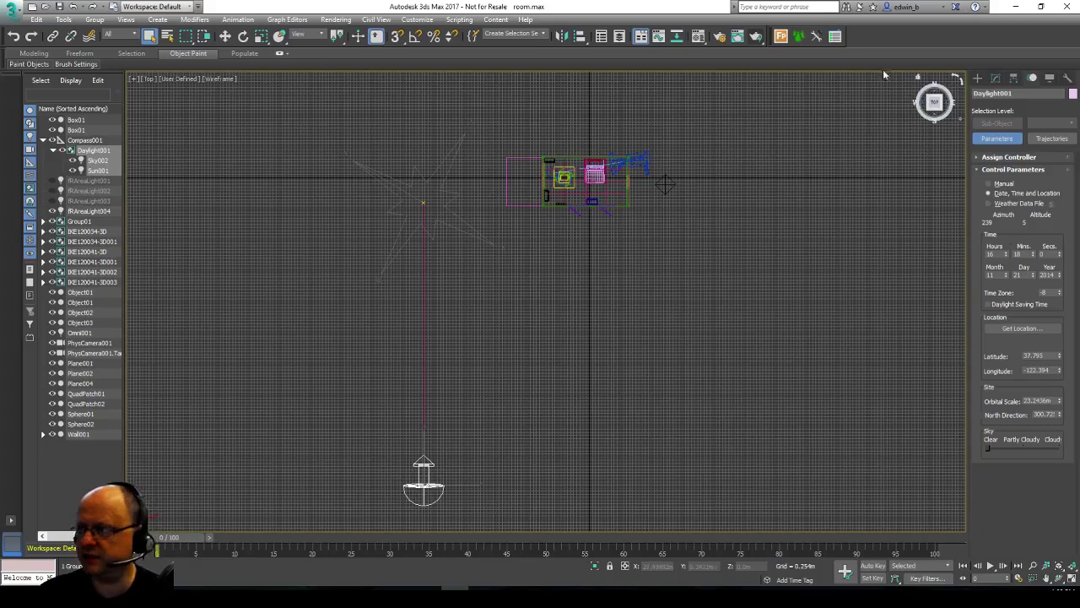
# Step: Restore the four-viewport layout and start an interactive render preview in the PhysCamera001 viewport through the extended viewports
pyautogui.click(1072, 579)
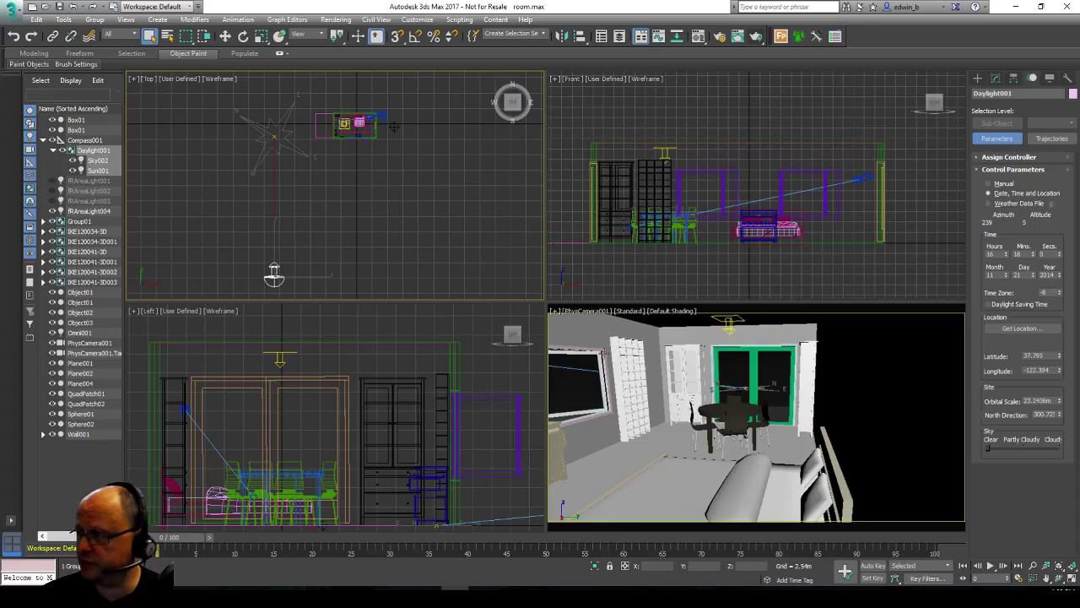
pyautogui.click(585, 315)
pyautogui.click(583, 314)
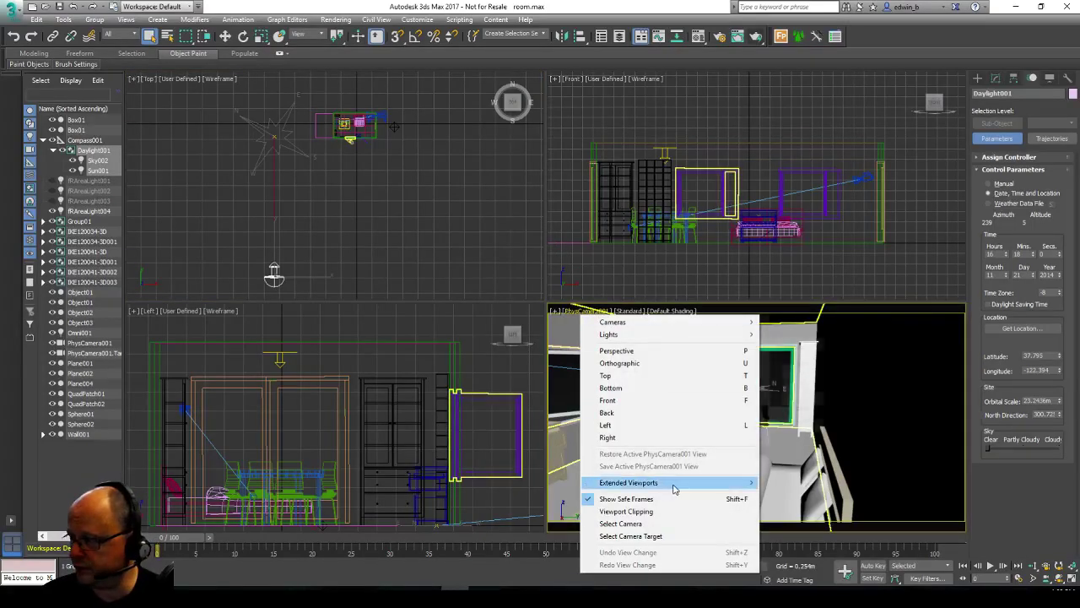
pyautogui.moveTo(743, 483)
pyautogui.click(815, 364)
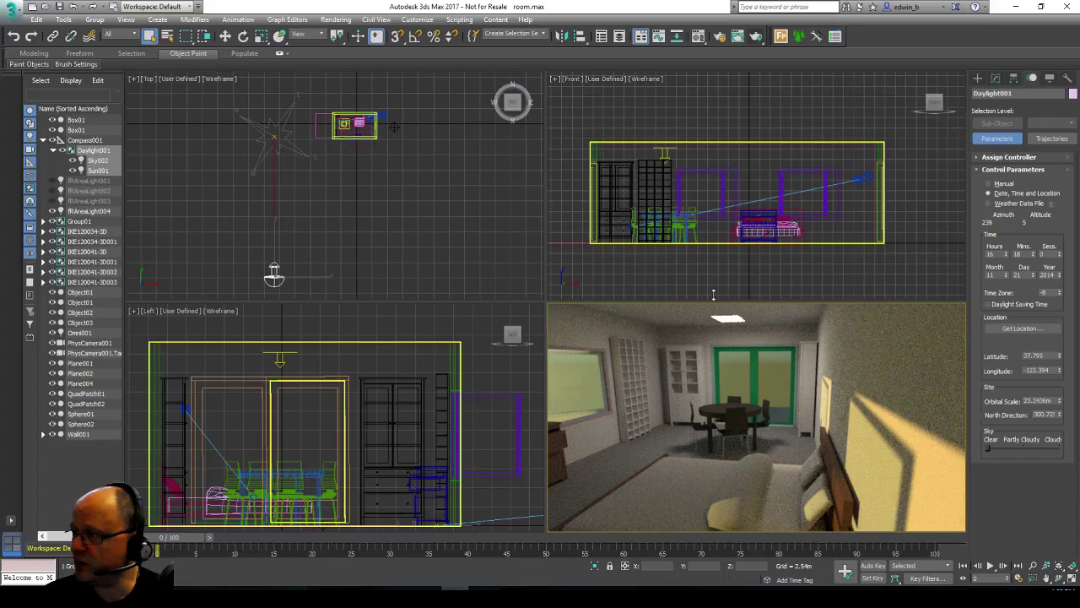
# Step: Limit selection to cameras and move the physical camera together with its target closer to the bed in the Top view
pyautogui.scroll(5, 329, 125)
pyautogui.moveTo(386, 129); pyautogui.dragTo(374, 195, button='middle')
pyautogui.click(120, 35)
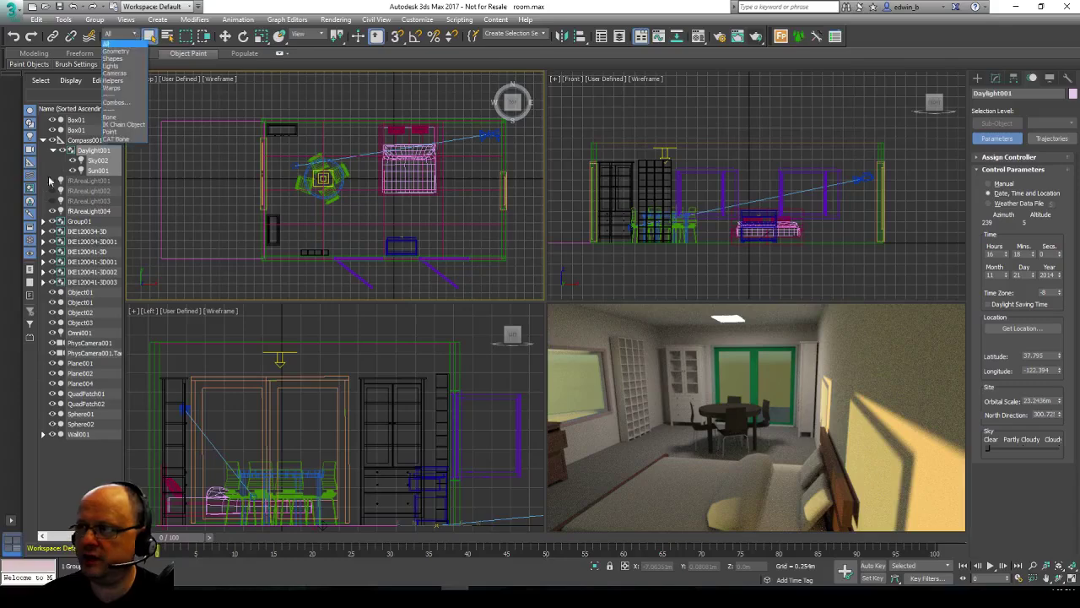
pyautogui.click(131, 80)
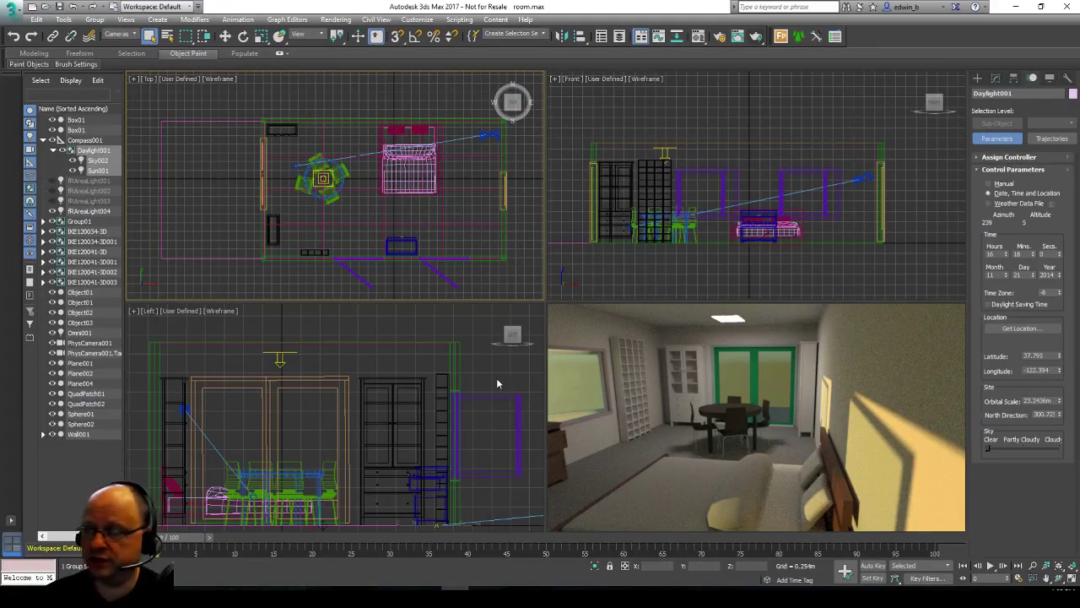
pyautogui.click(490, 135)
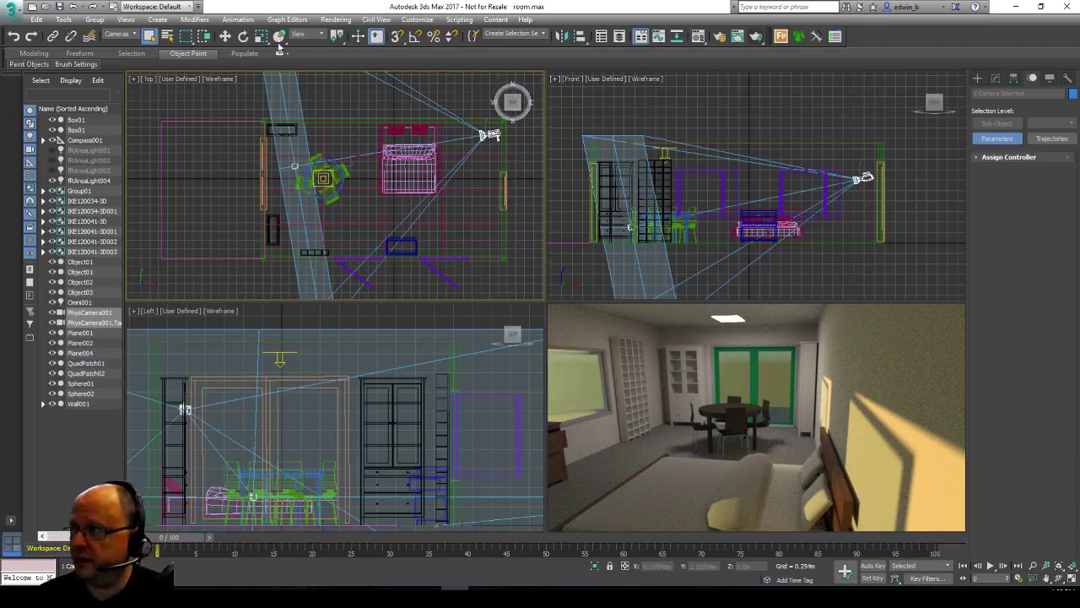
pyautogui.click(225, 35)
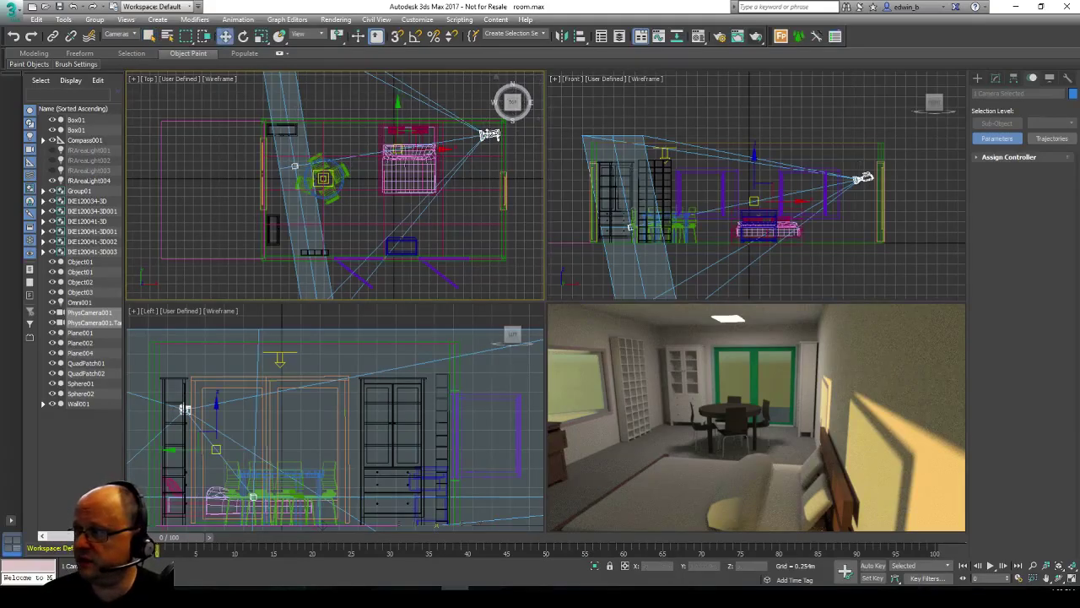
pyautogui.moveTo(489, 135); pyautogui.dragTo(468, 172)
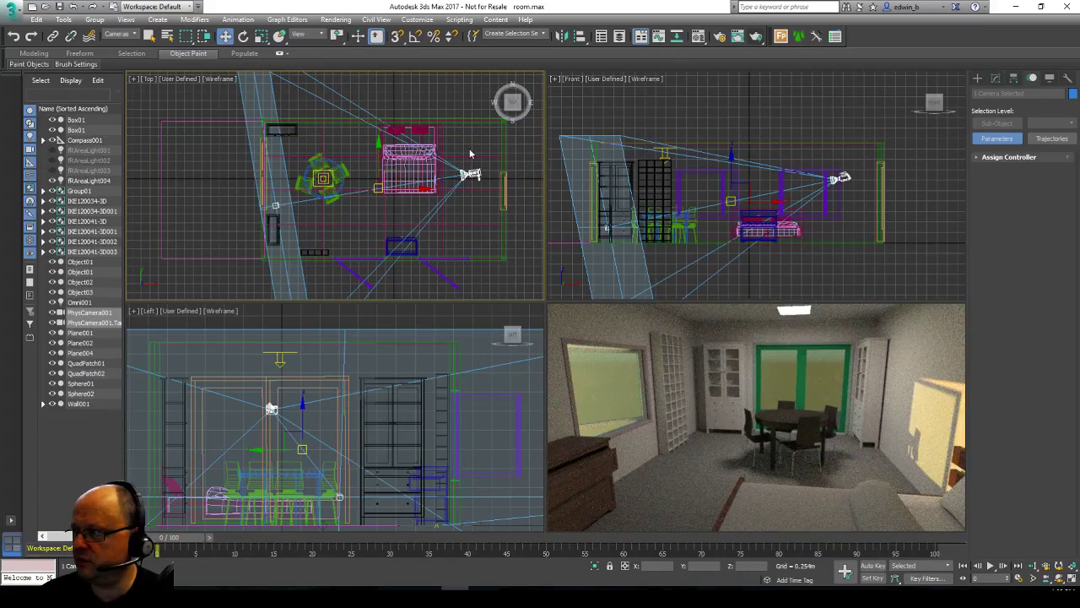
# Step: Reposition the physical camera and its target so it looks from the end wall past the bed toward the dining table
pyautogui.click(470, 174)
pyautogui.moveTo(469, 151); pyautogui.dragTo(461, 206)
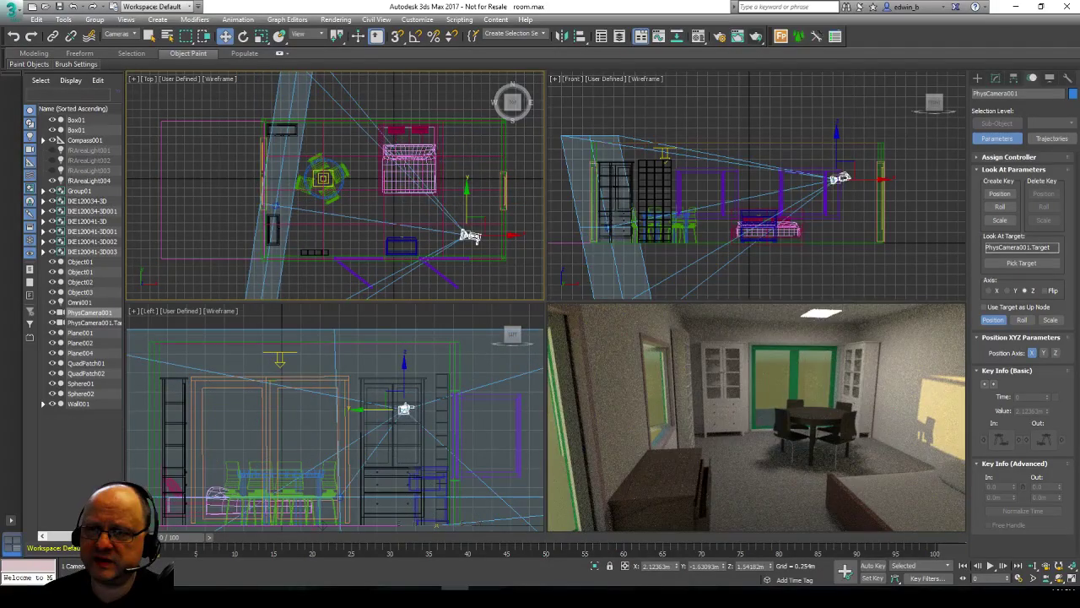
pyautogui.moveTo(470, 237); pyautogui.dragTo(334, 225)
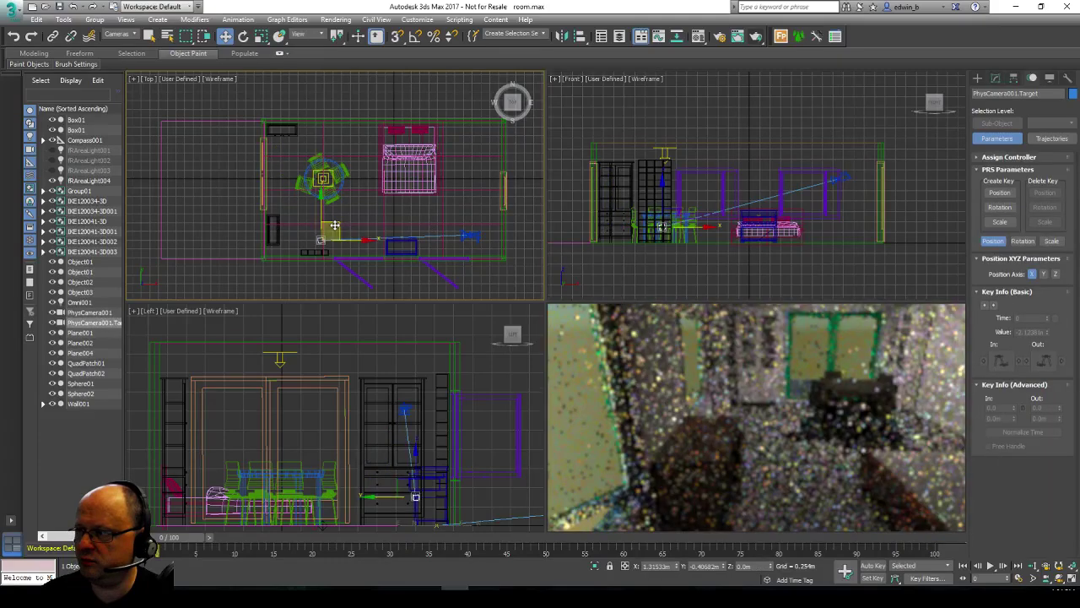
pyautogui.moveTo(477, 235); pyautogui.dragTo(463, 136)
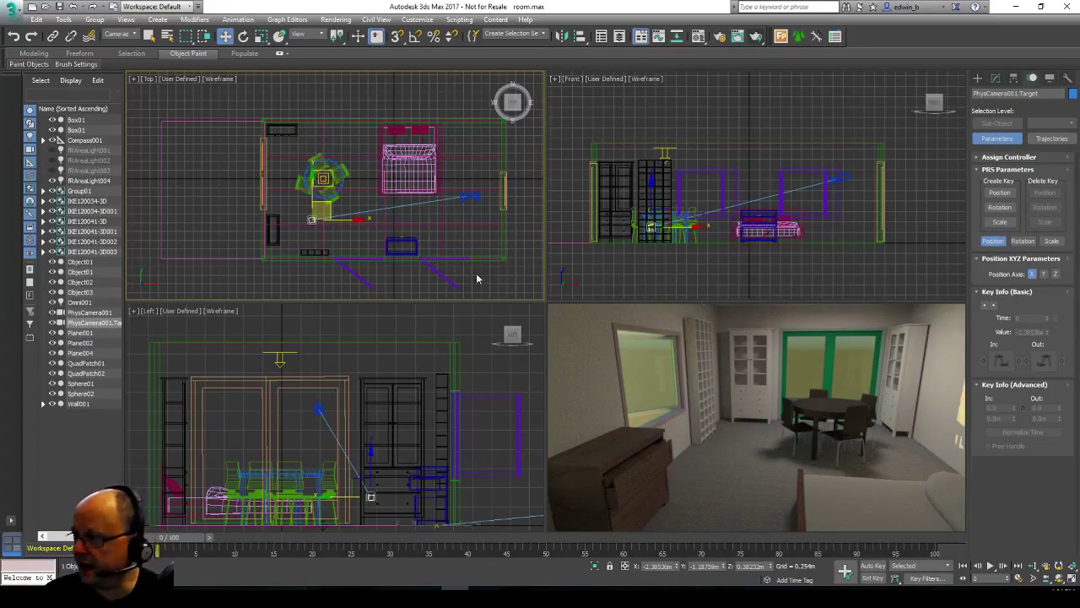
pyautogui.moveTo(379, 210); pyautogui.dragTo(396, 189)
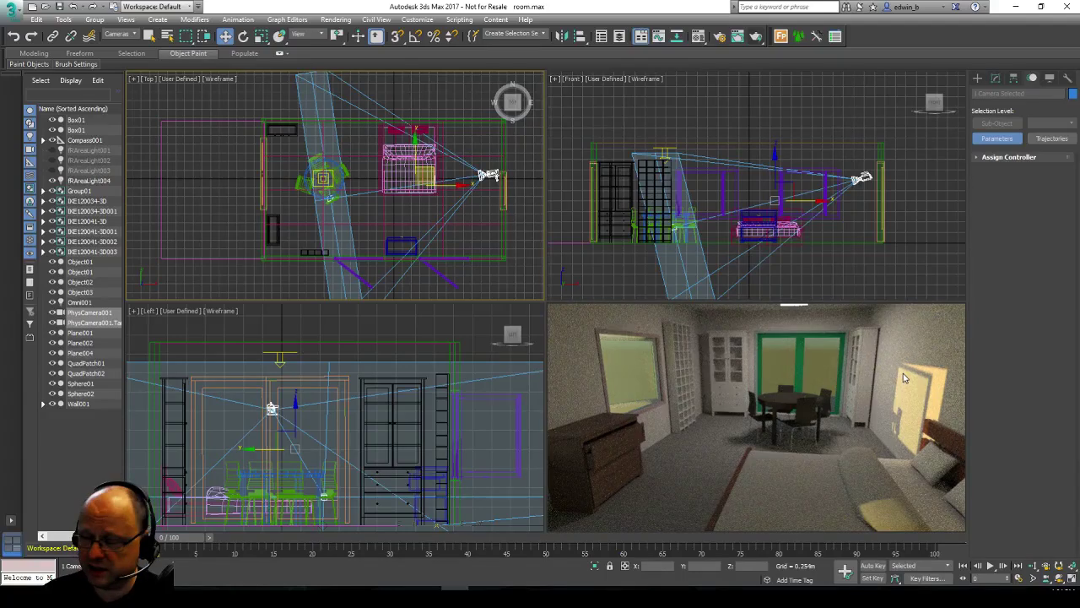
# Step: Reset the selection filter to All, select the Daylight system in the Top view and open its date, time and location setup
pyautogui.click(996, 77)
pyautogui.scroll(-3, 220, 180)
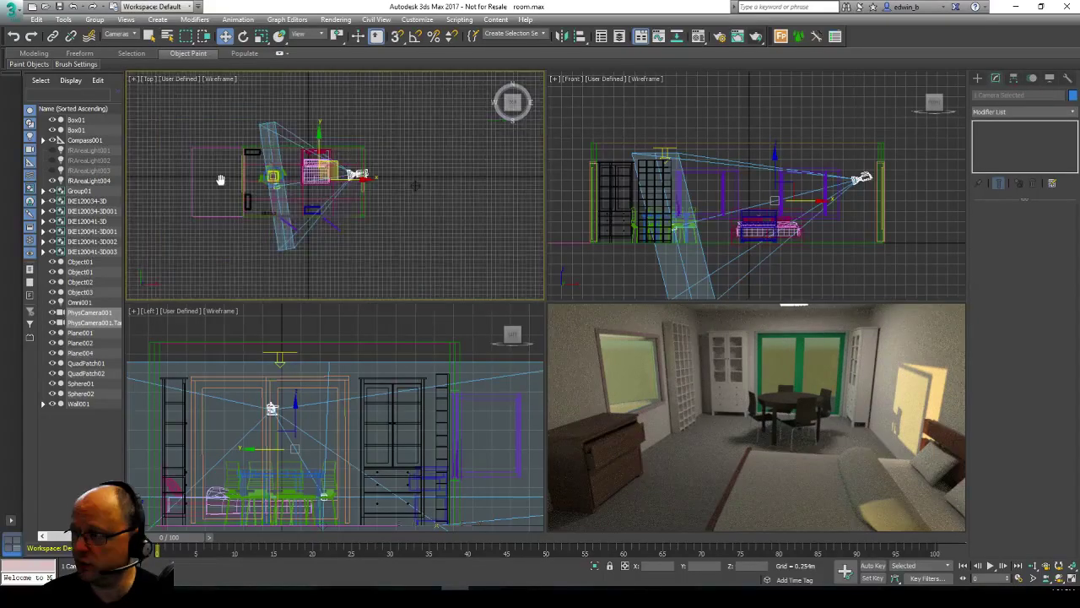
pyautogui.scroll(-2, 221, 179)
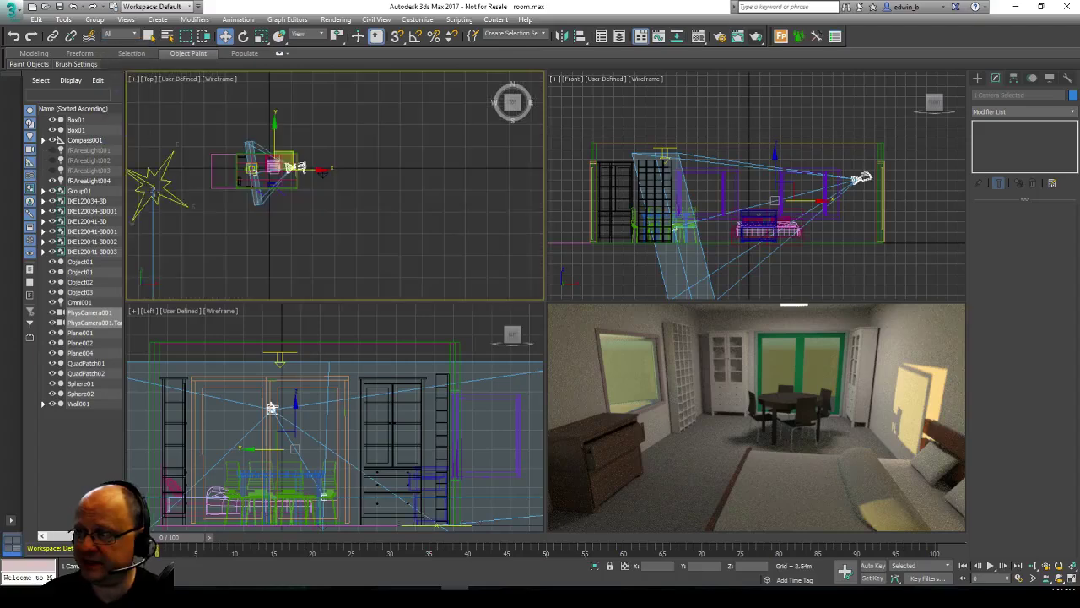
pyautogui.scroll(-3, 273, 136)
pyautogui.click(214, 260)
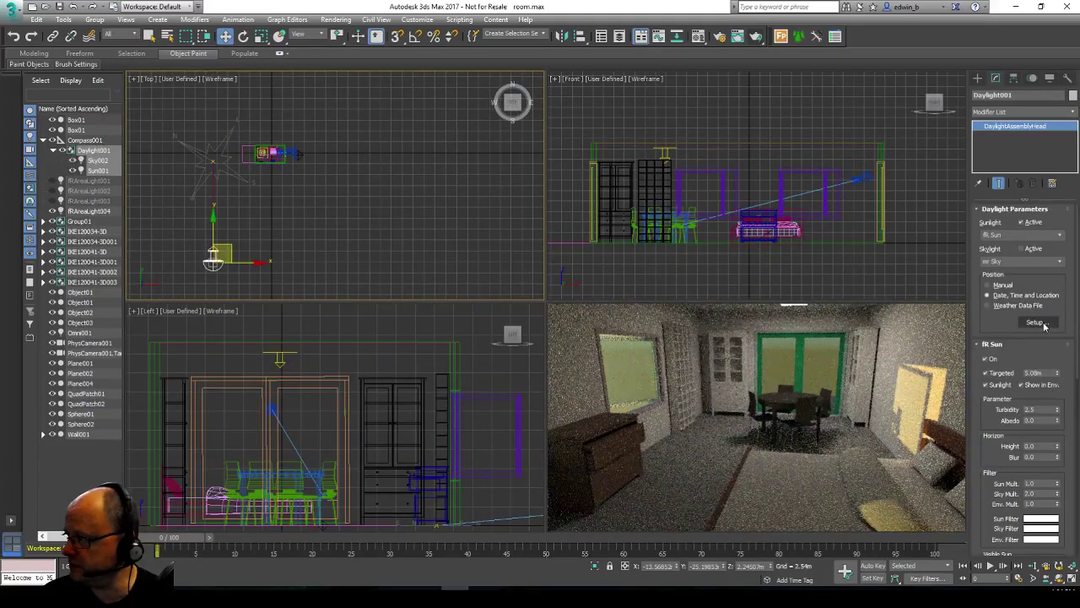
pyautogui.click(1037, 323)
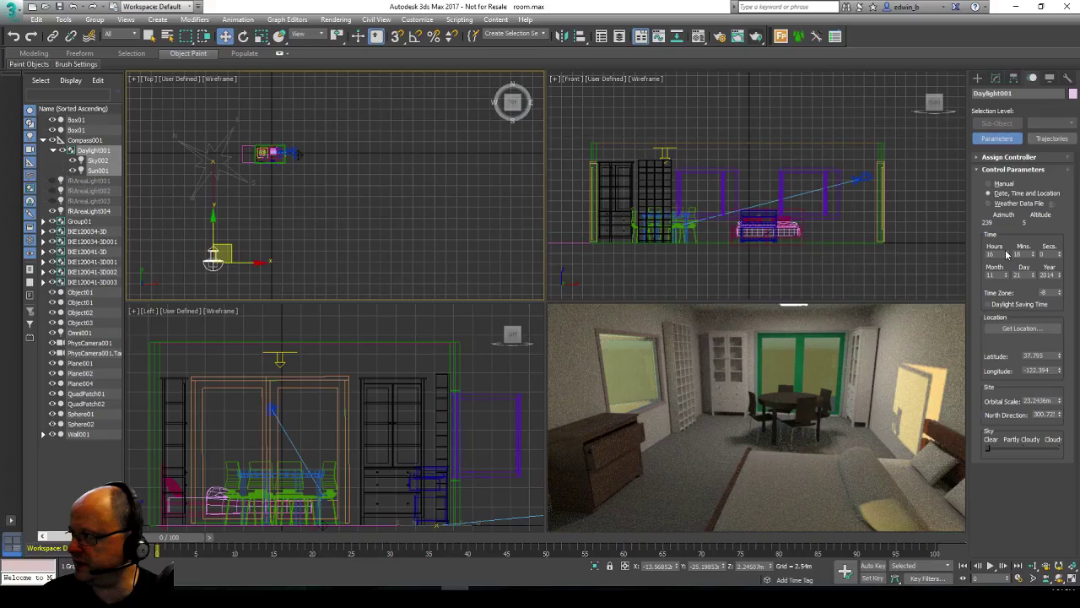
# Step: Try the daylight at hours 15 and 14, and restore the hour to 16
pyautogui.click(1005, 256)
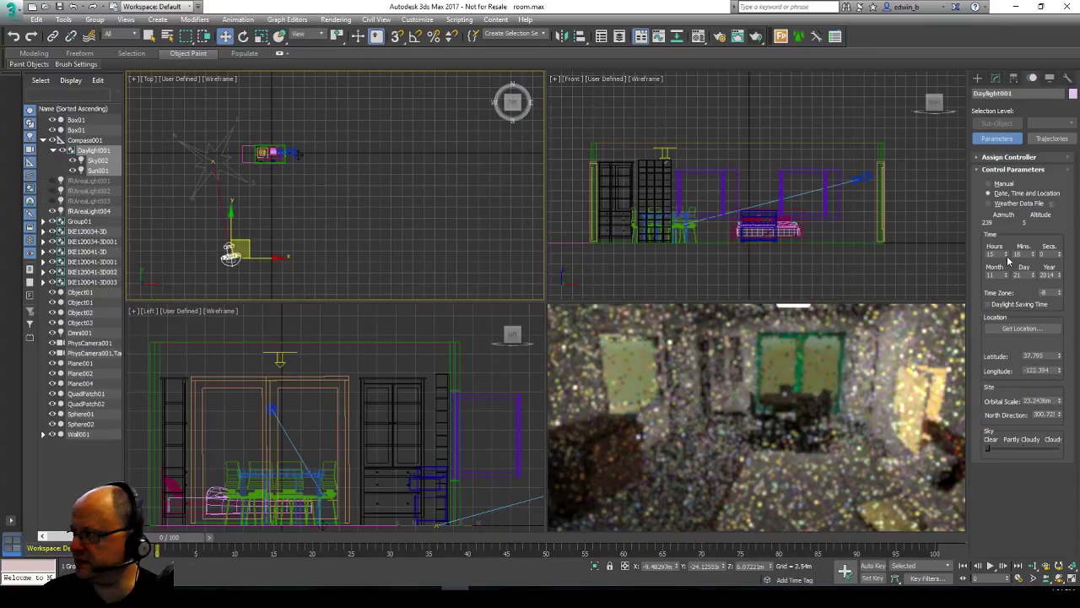
pyautogui.click(1005, 256)
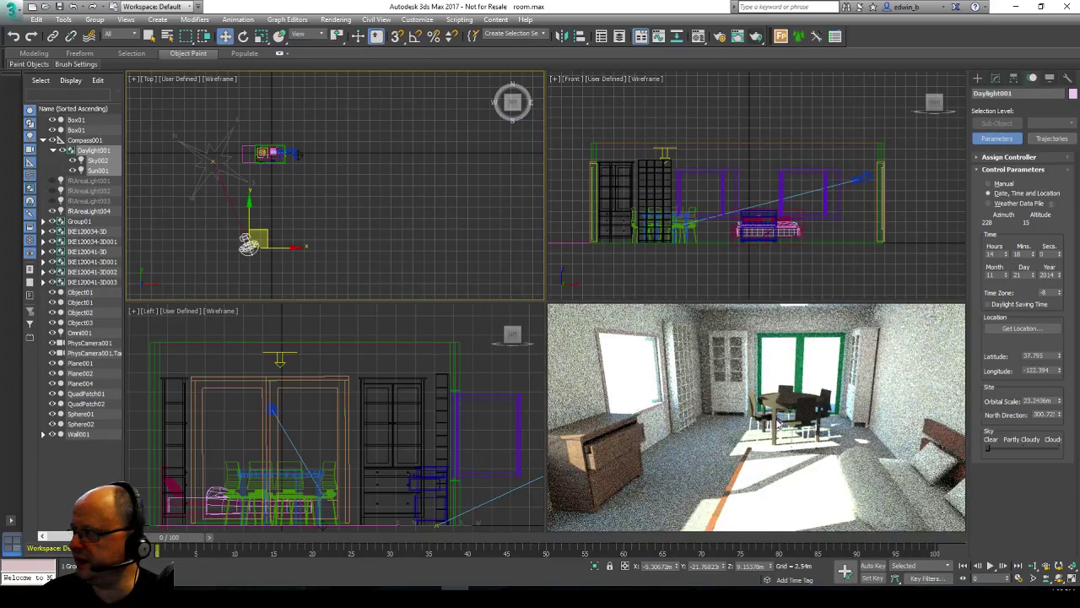
pyautogui.click(1007, 252)
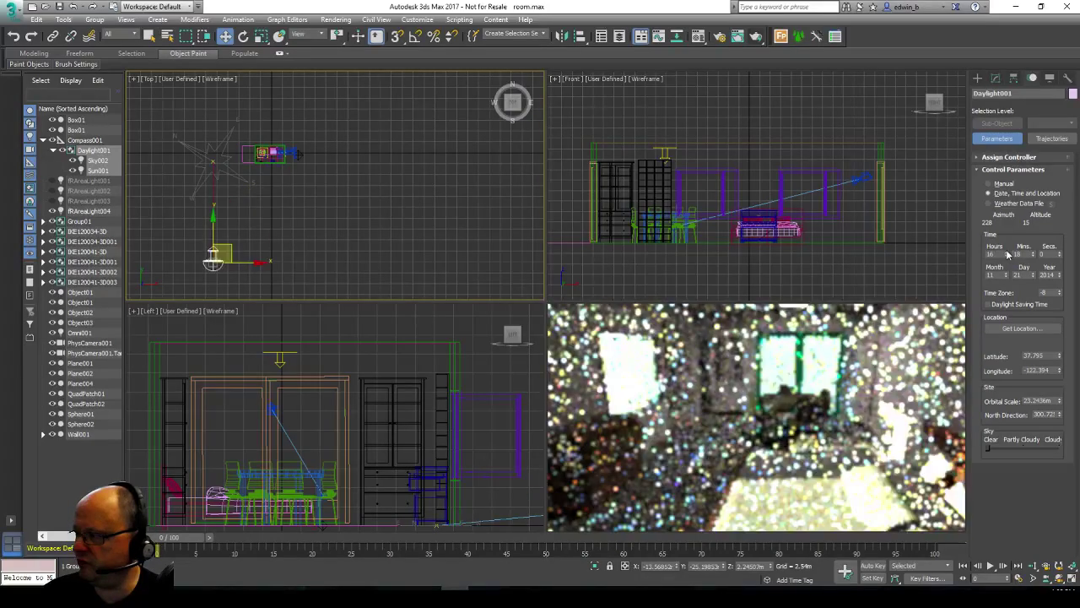
# Step: Try daylight minutes of 44 and 59, and set the minutes to 20
pyautogui.moveTo(1034, 251); pyautogui.dragTo(1034, 239)
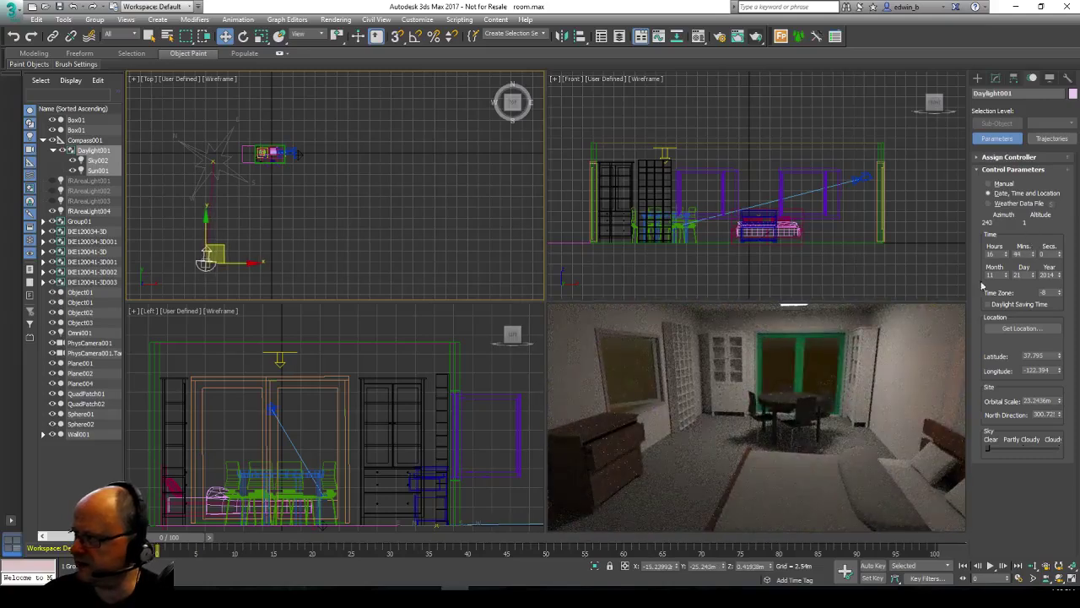
pyautogui.moveTo(1034, 253); pyautogui.dragTo(1034, 241)
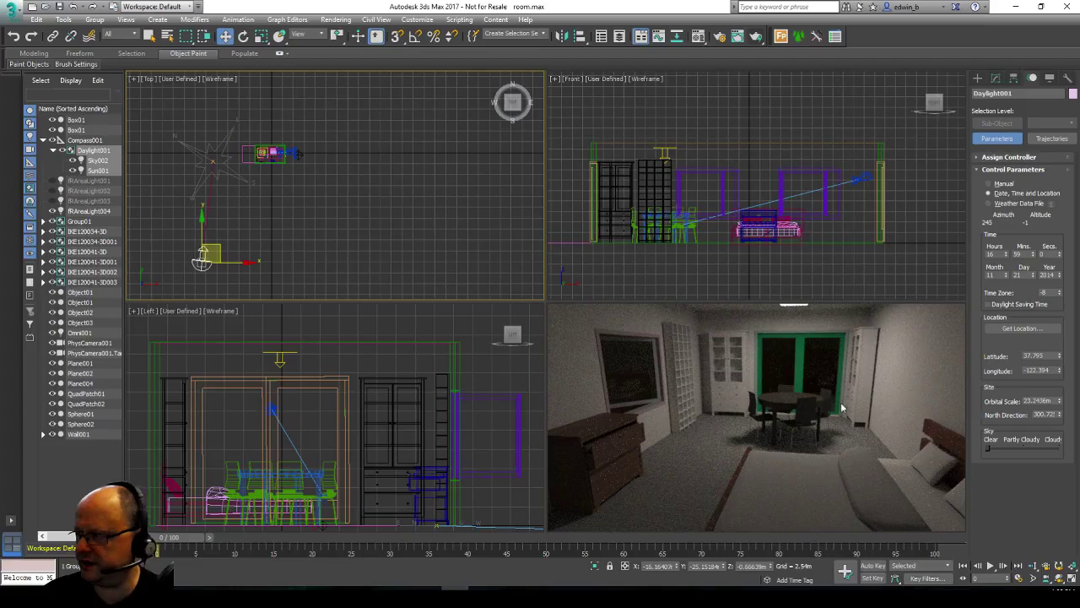
pyautogui.moveTo(1034, 253)
pyautogui.mouseDown()
pyautogui.moveTo(1027, 293)
pyautogui.moveTo(1030, 271)
pyautogui.mouseUp()
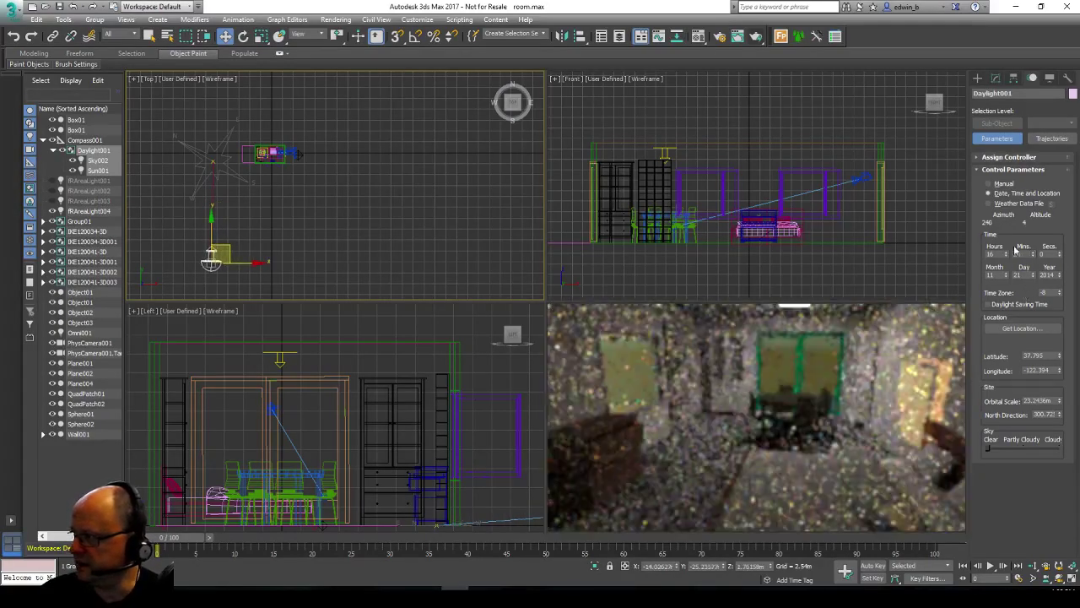
pyautogui.doubleClick(1021, 253)
pyautogui.write('20')
pyautogui.press('Return')
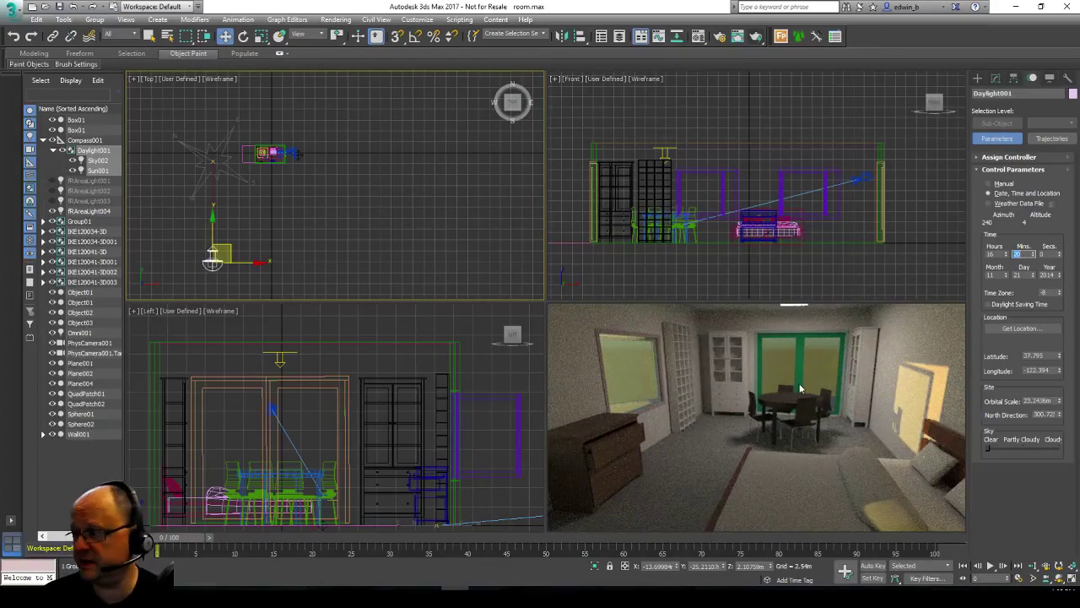
# Step: Return the camera viewport from the interactive render preview to the standard shaded view
pyautogui.rightClick(684, 342)
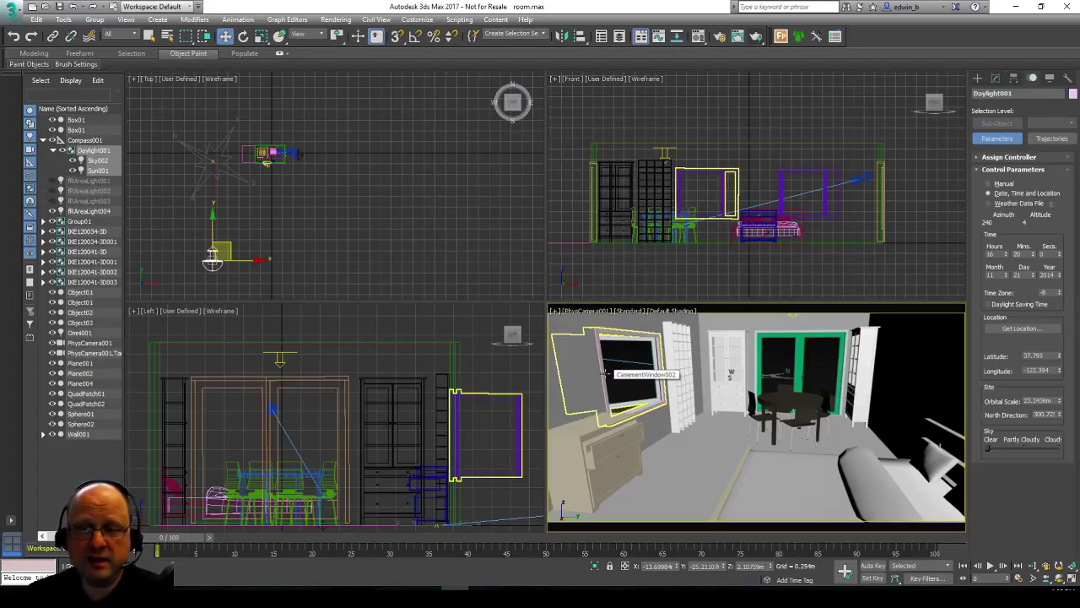
pyautogui.click(604, 371)
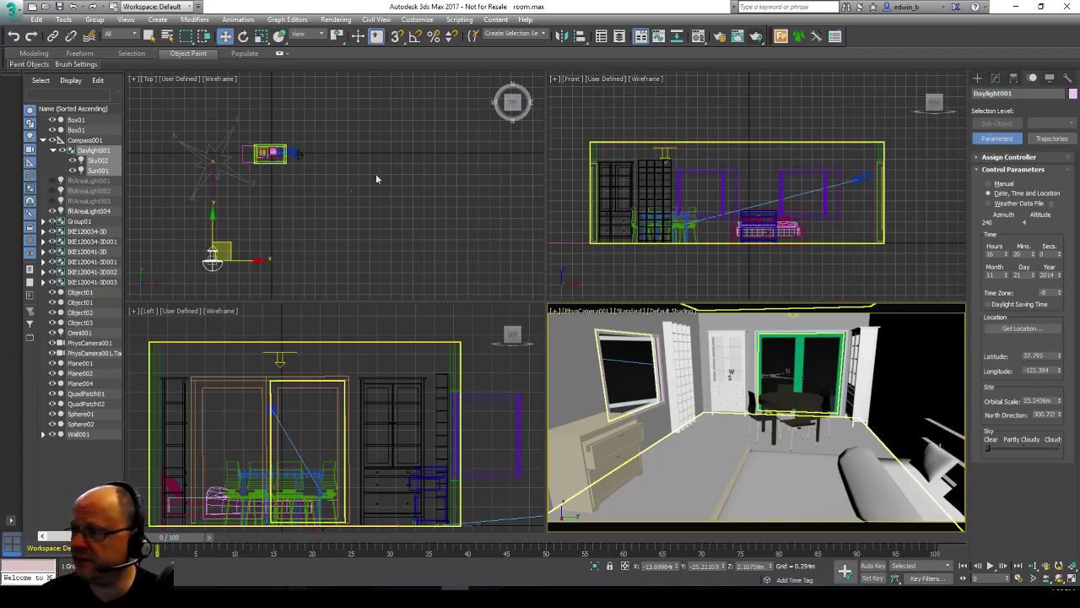
# Step: Select the physical camera in the Top view and add the fR Stereoscopic modifier to it
pyautogui.click(275, 154)
pyautogui.scroll(5, 283, 152)
pyautogui.moveTo(233, 155); pyautogui.dragTo(354, 154, button='middle')
pyautogui.scroll(2, 353, 154)
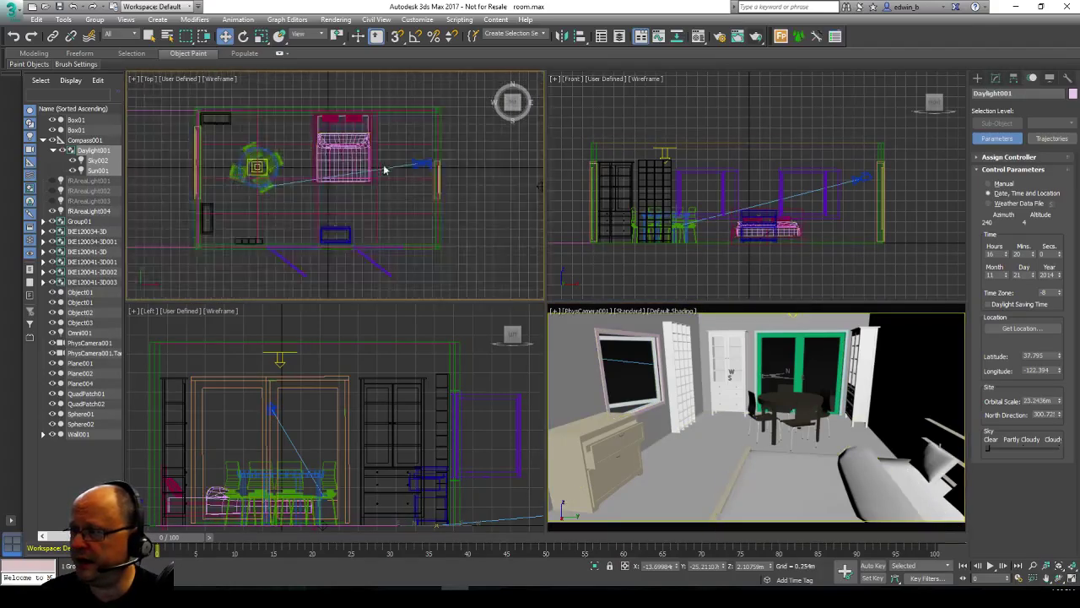
pyautogui.scroll(2, 386, 170)
pyautogui.click(436, 162)
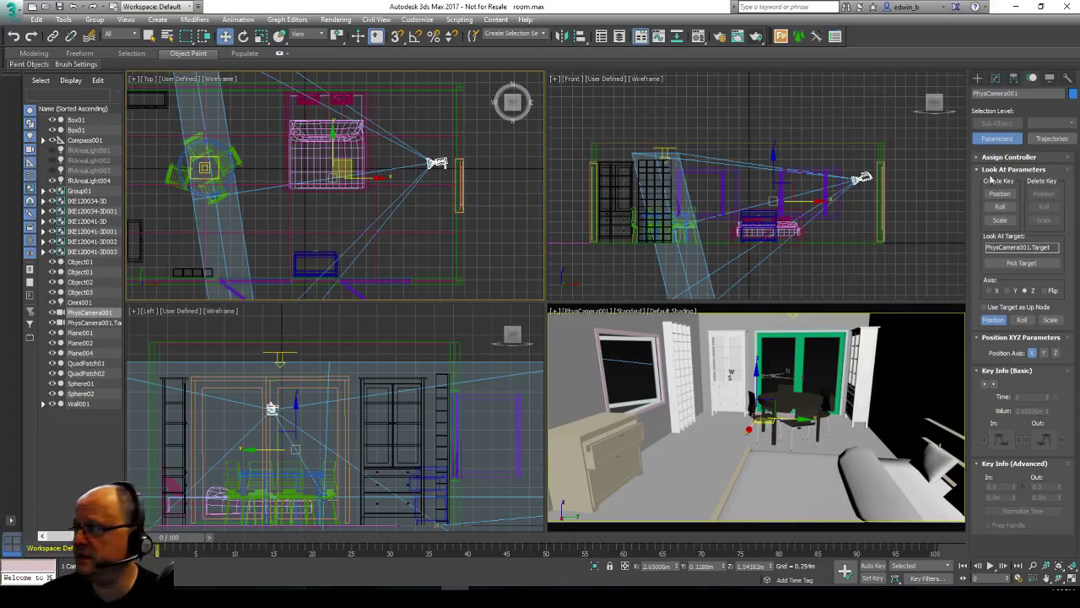
pyautogui.click(996, 78)
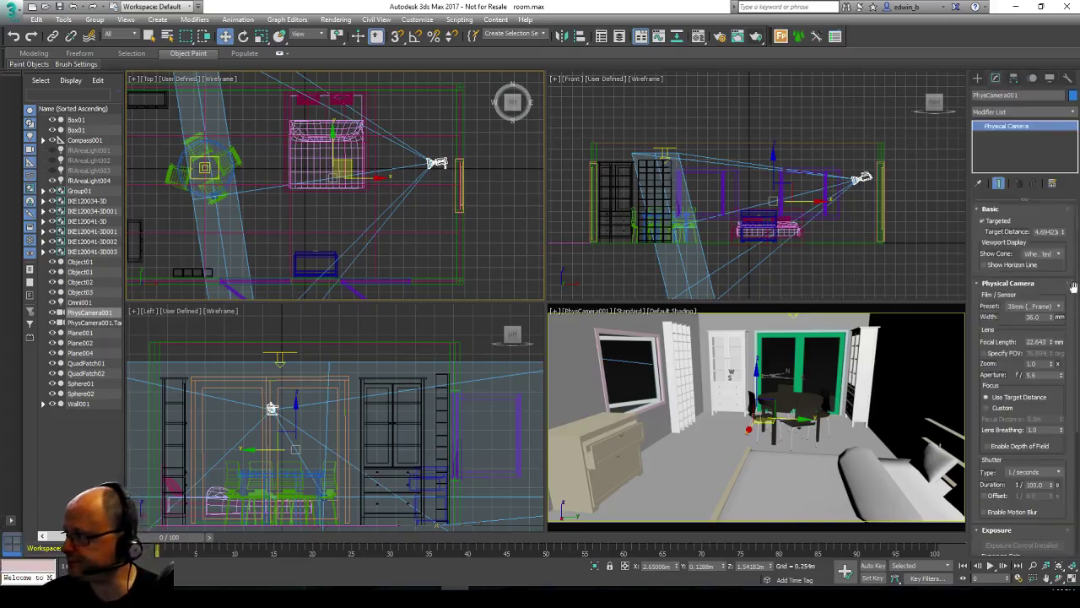
pyautogui.click(1074, 113)
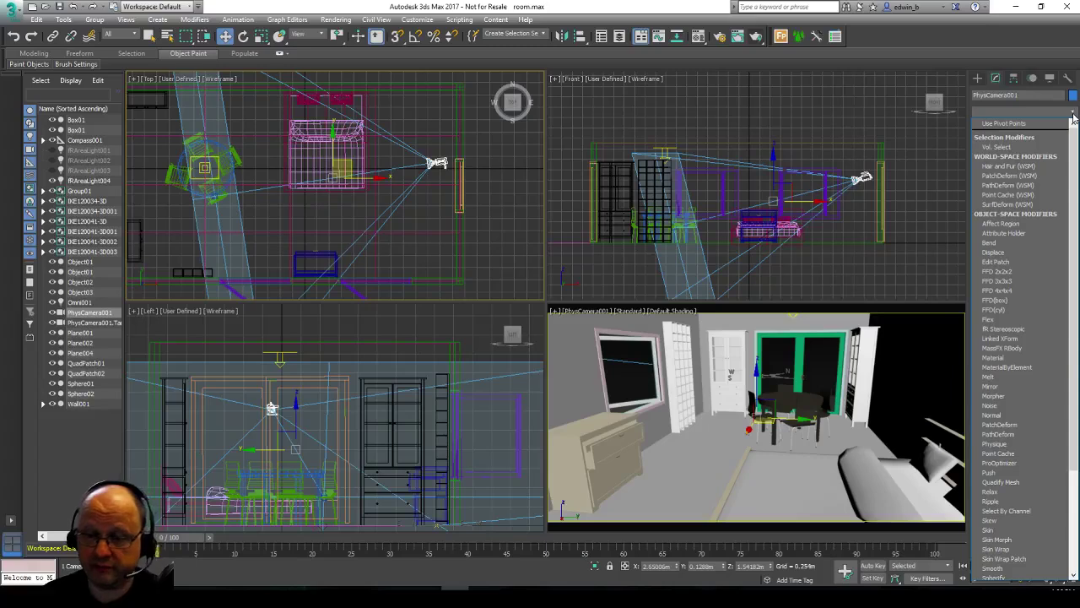
pyautogui.click(1021, 329)
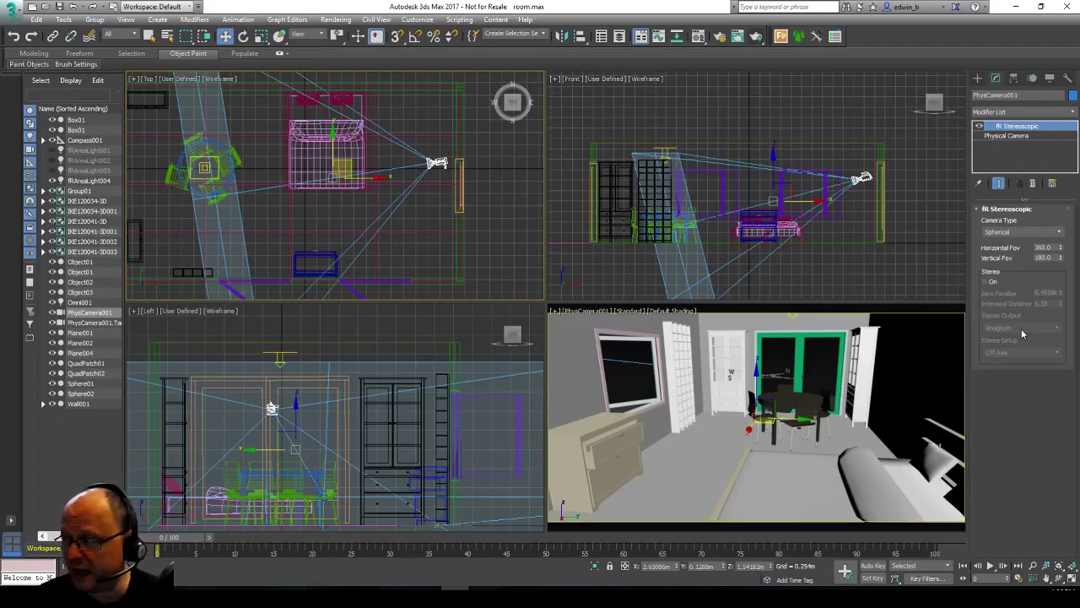
# Step: Set the stereoscopic modifier's camera type to Scene camera and render the camera view with finalRender
pyautogui.click(1027, 234)
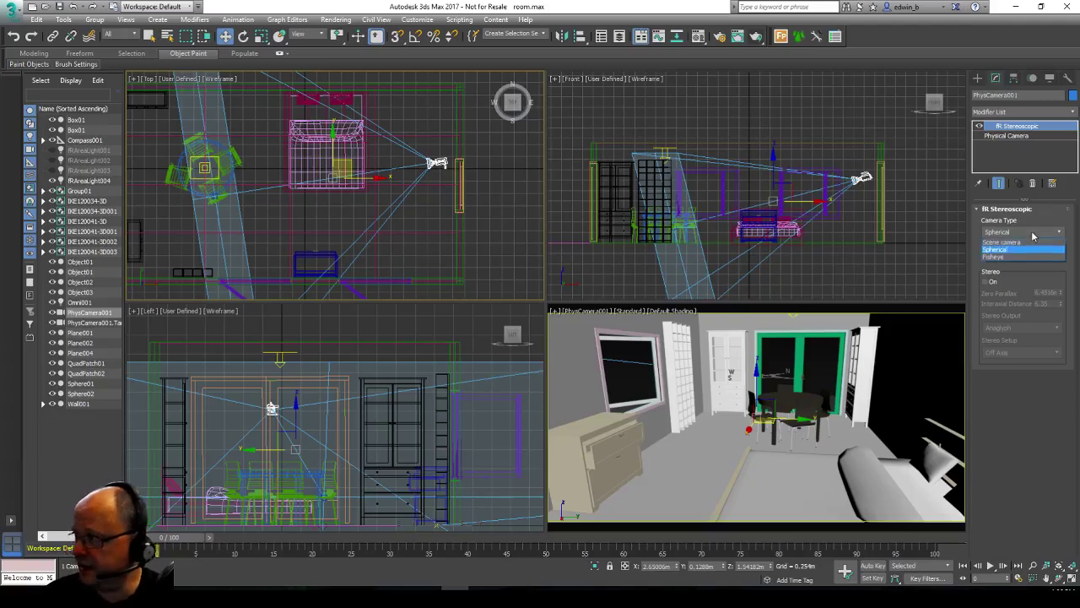
pyautogui.click(1012, 243)
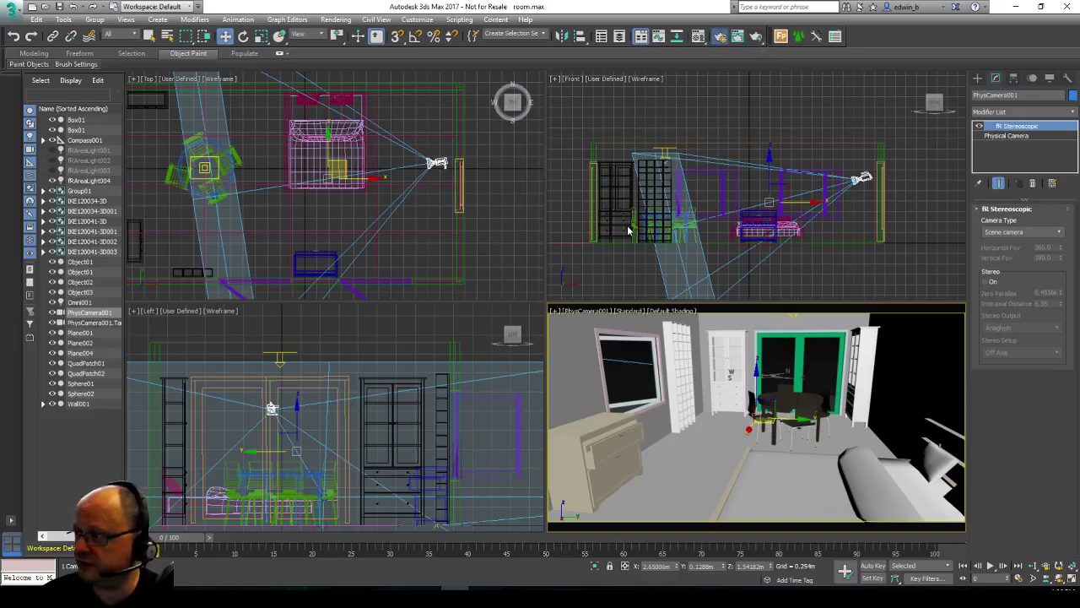
pyautogui.click(719, 37)
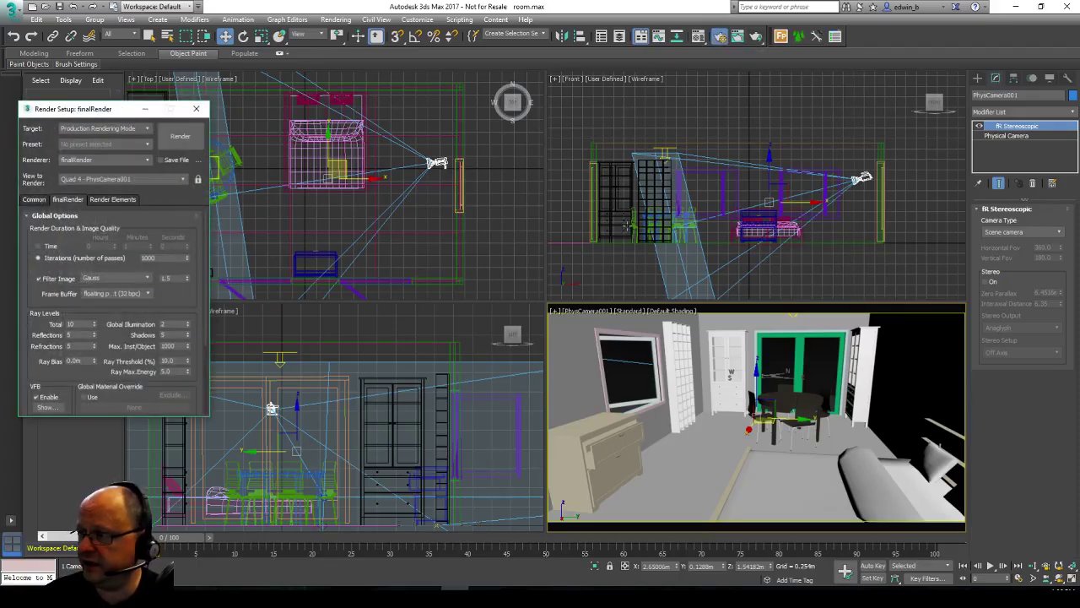
pyautogui.click(180, 136)
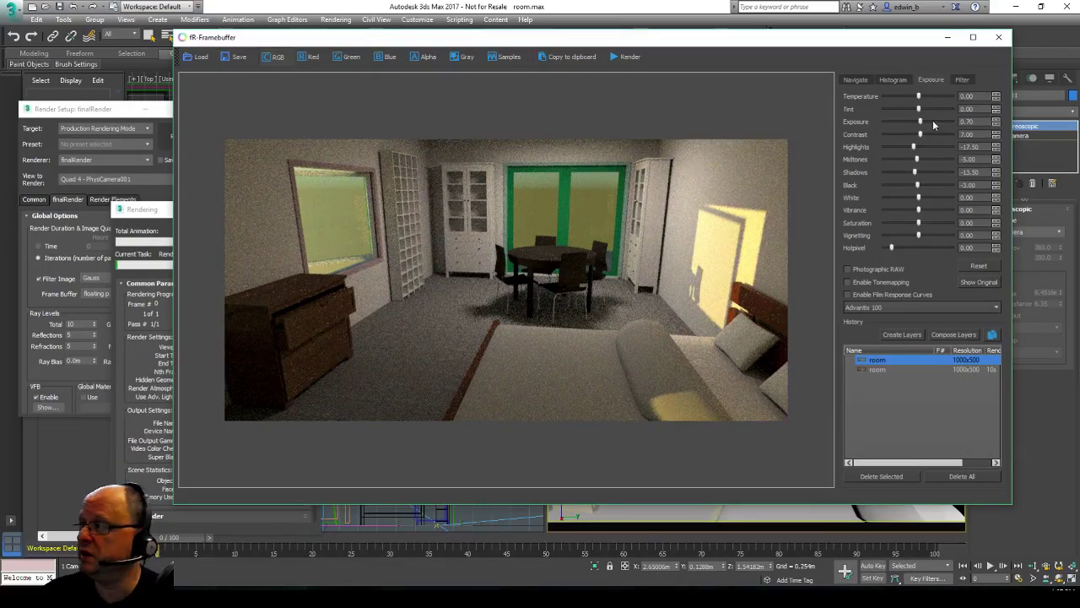
pyautogui.click(1002, 37)
pyautogui.click(1061, 232)
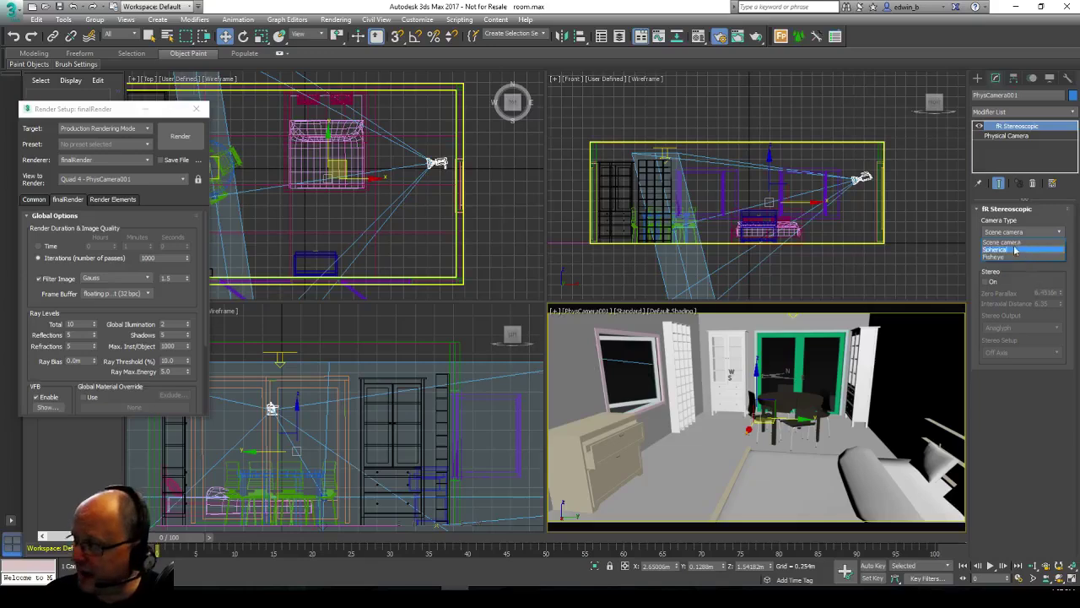
pyautogui.click(1028, 275)
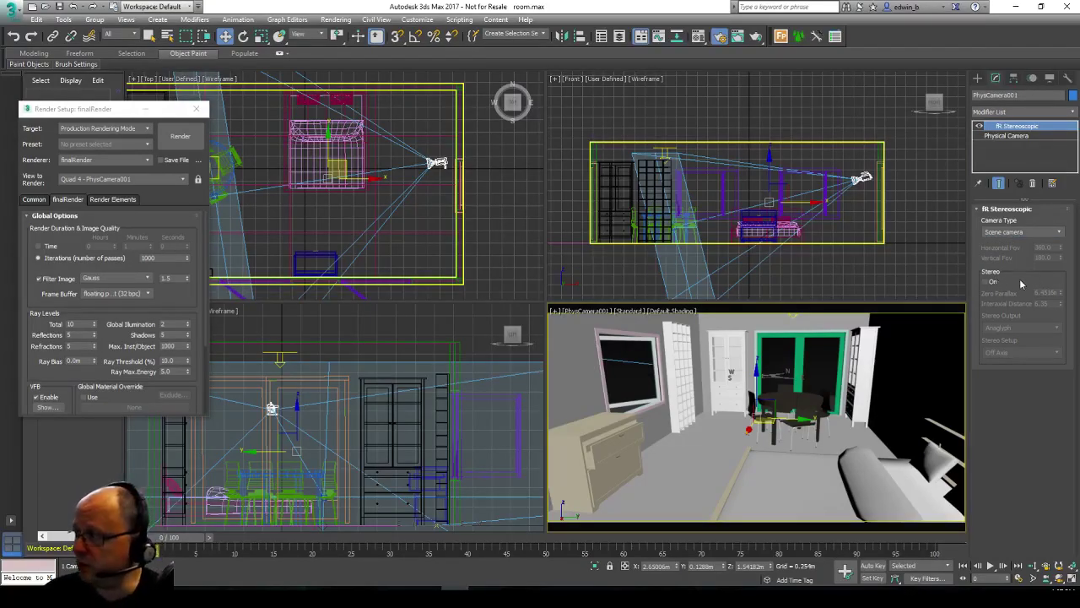
pyautogui.click(740, 337)
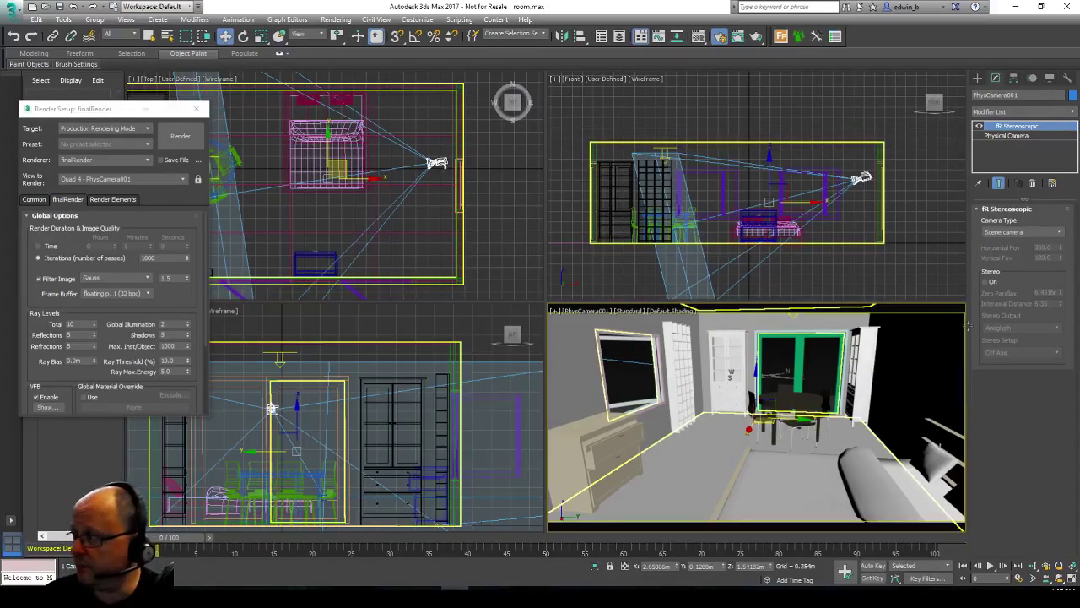
# Step: Turn on stereo for the camera with Anaglyph as the stereo output and render the camera view
pyautogui.click(986, 282)
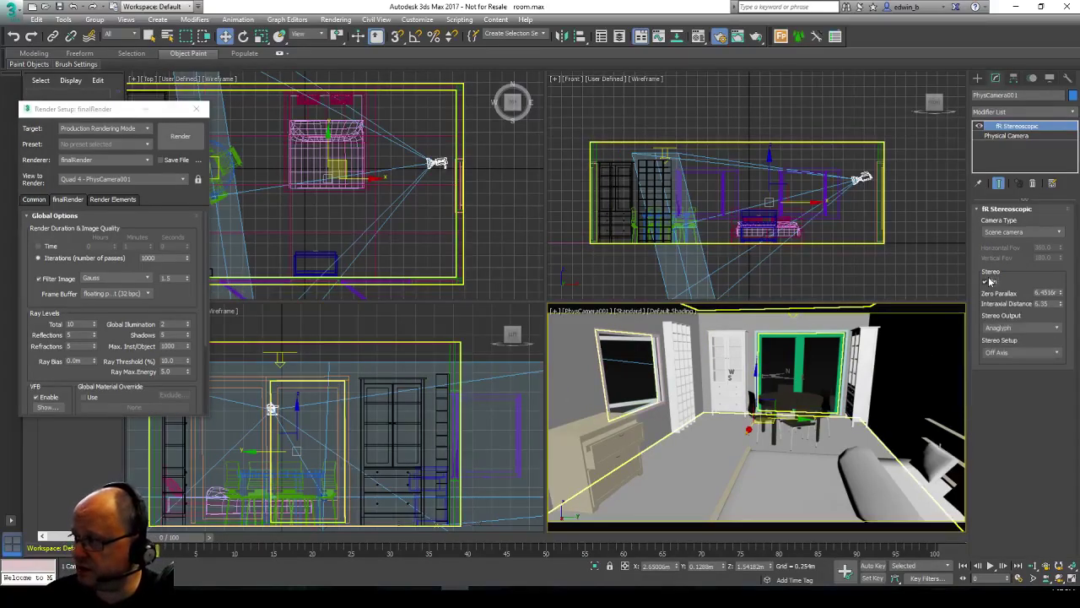
pyautogui.click(1055, 327)
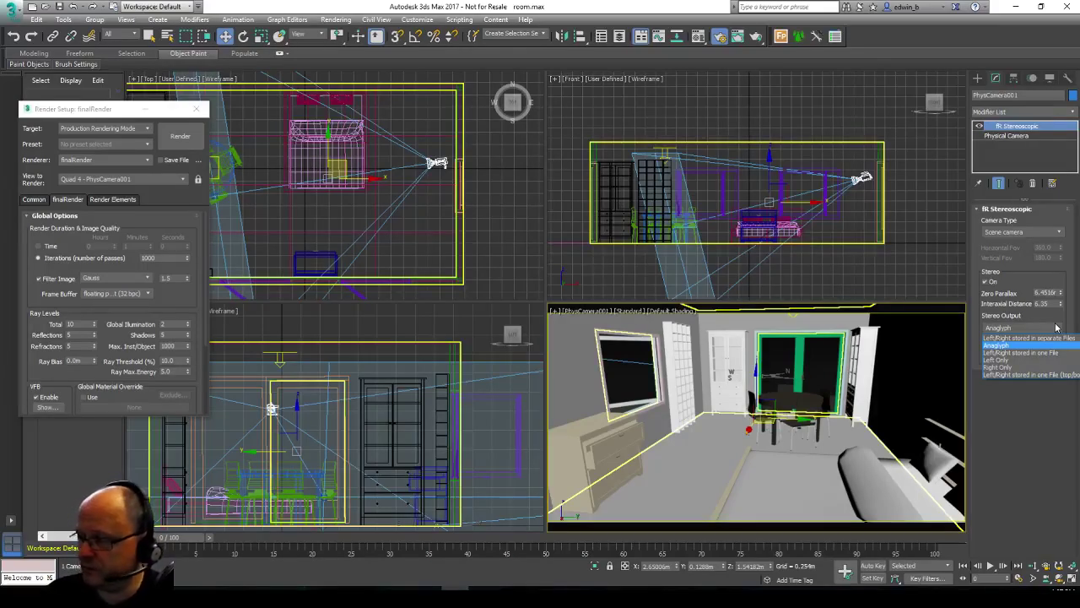
pyautogui.click(1002, 345)
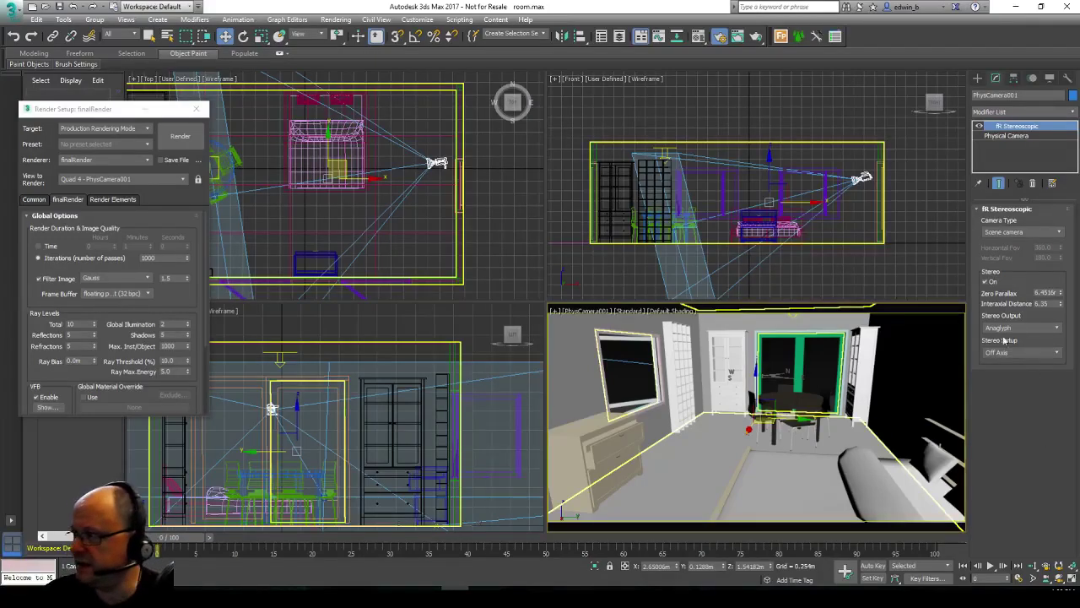
pyautogui.click(180, 137)
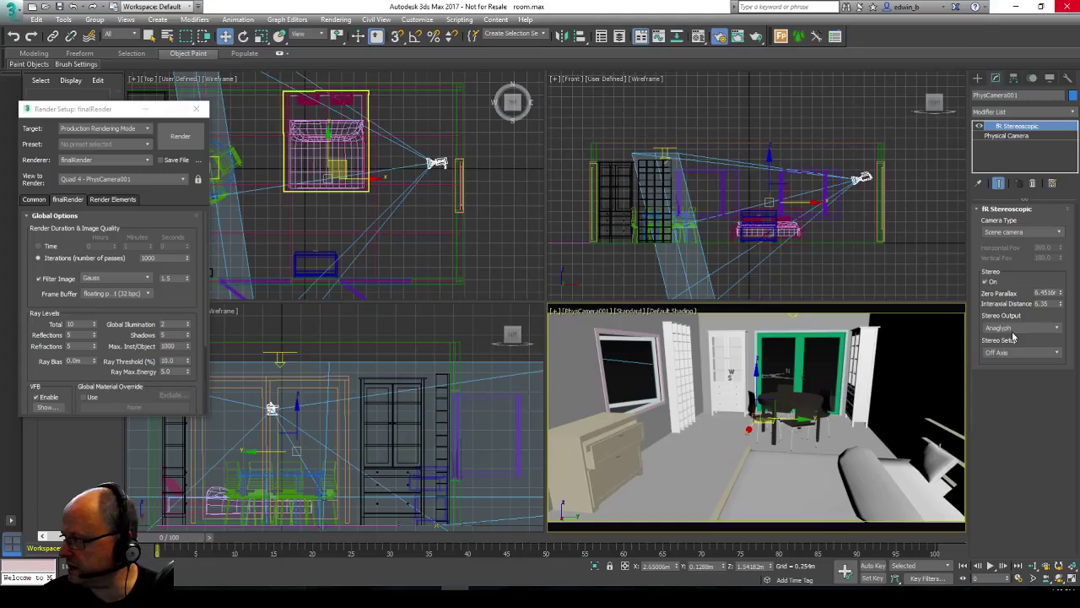
# Step: Set the stereo output to Left/Right stored in one File, render the camera view and inspect the image pair
pyautogui.click(1057, 327)
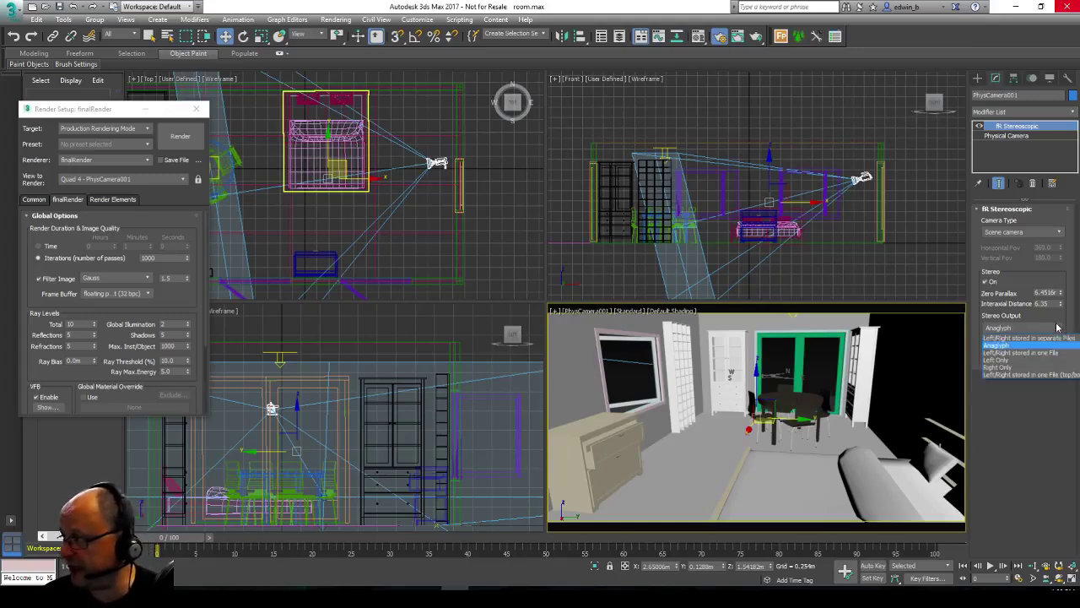
pyautogui.click(1055, 353)
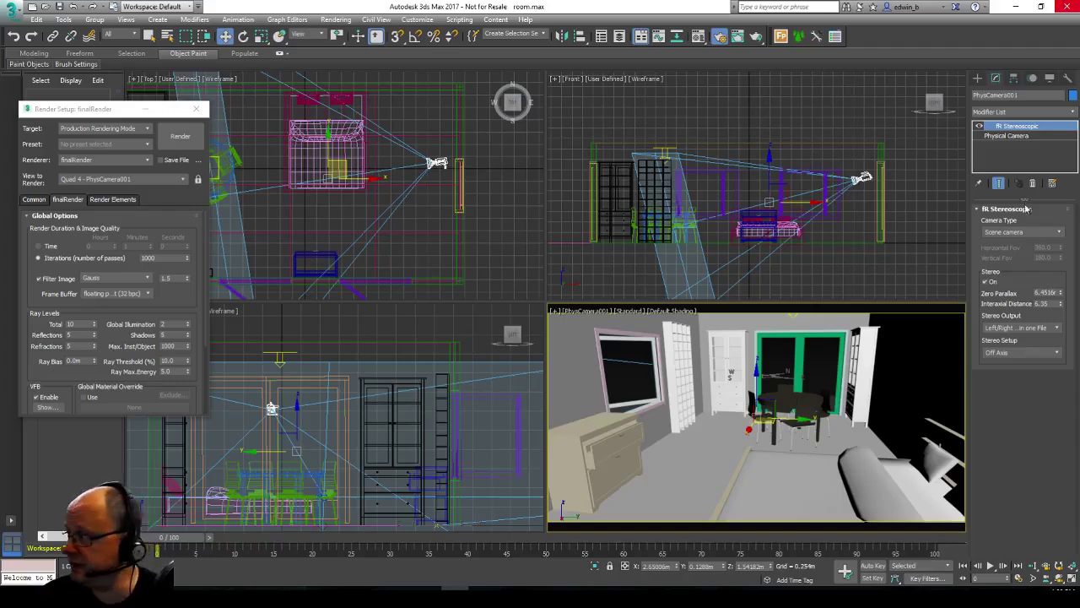
pyautogui.click(180, 138)
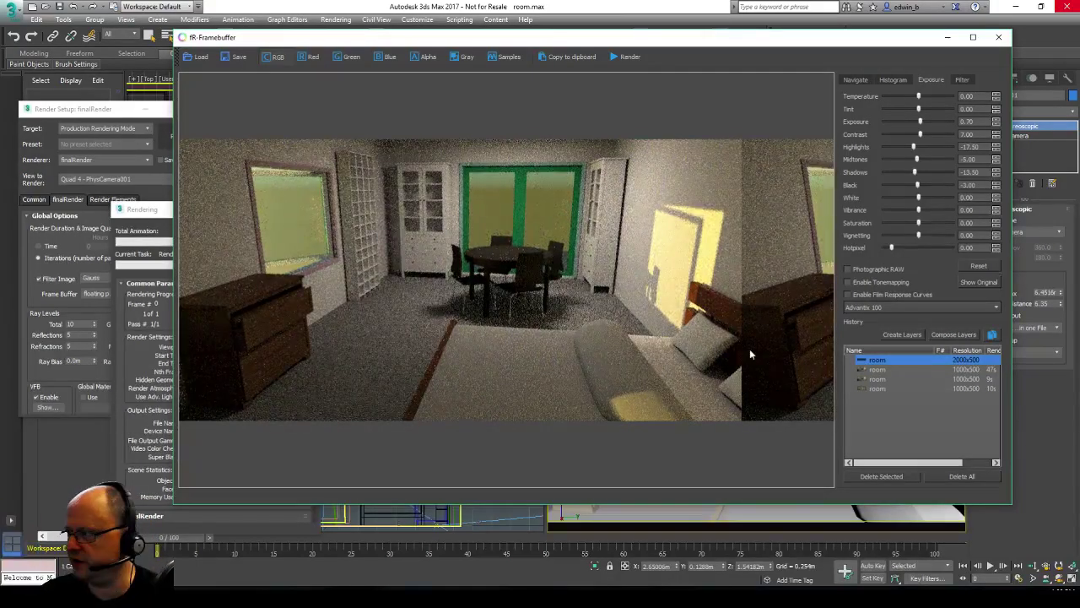
pyautogui.moveTo(1012, 359); pyautogui.dragTo(1065, 359)
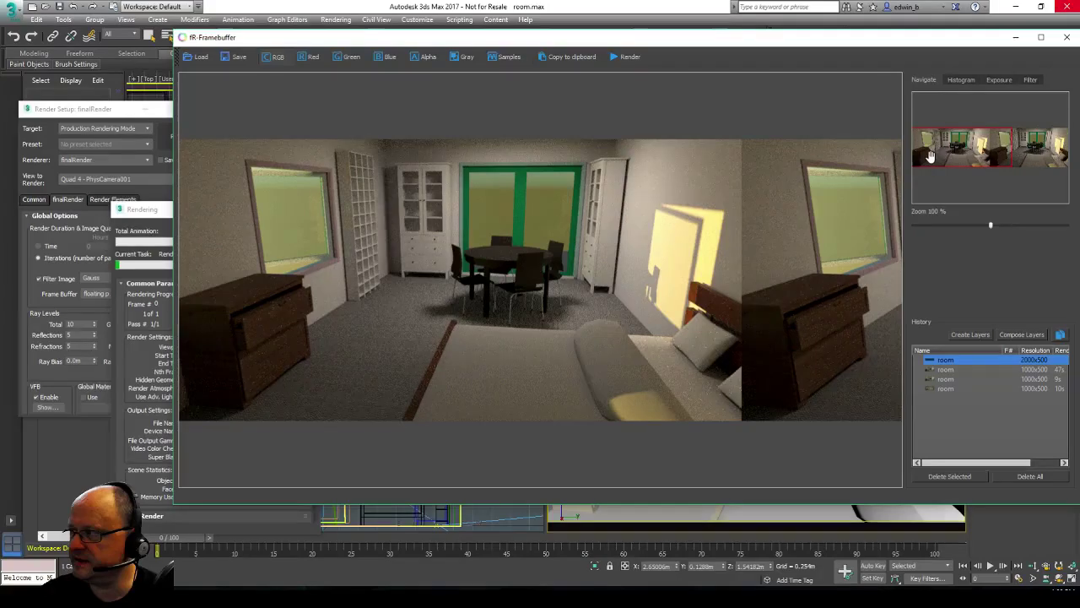
pyautogui.press('Escape')
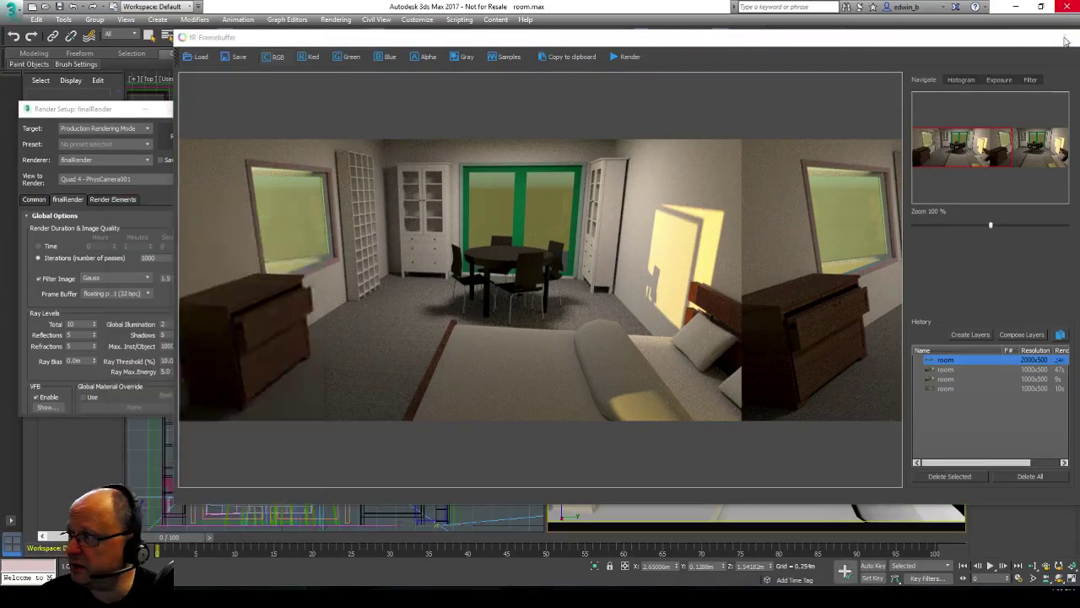
pyautogui.click(1067, 38)
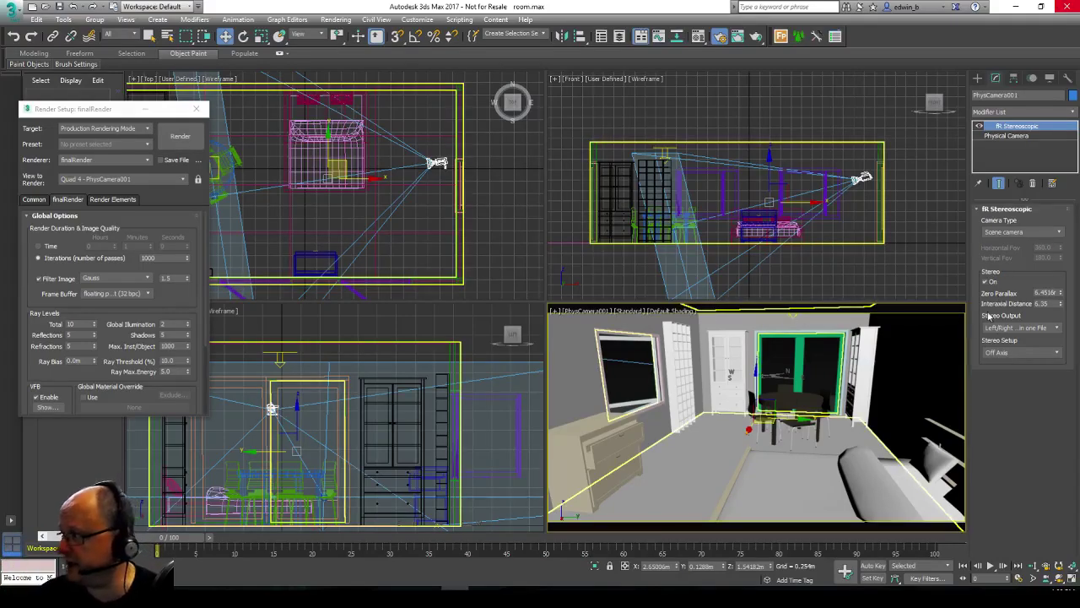
# Step: Turn off stereo in the fR Stereoscopic modifier and set the camera type to Spherical
pyautogui.click(1027, 353)
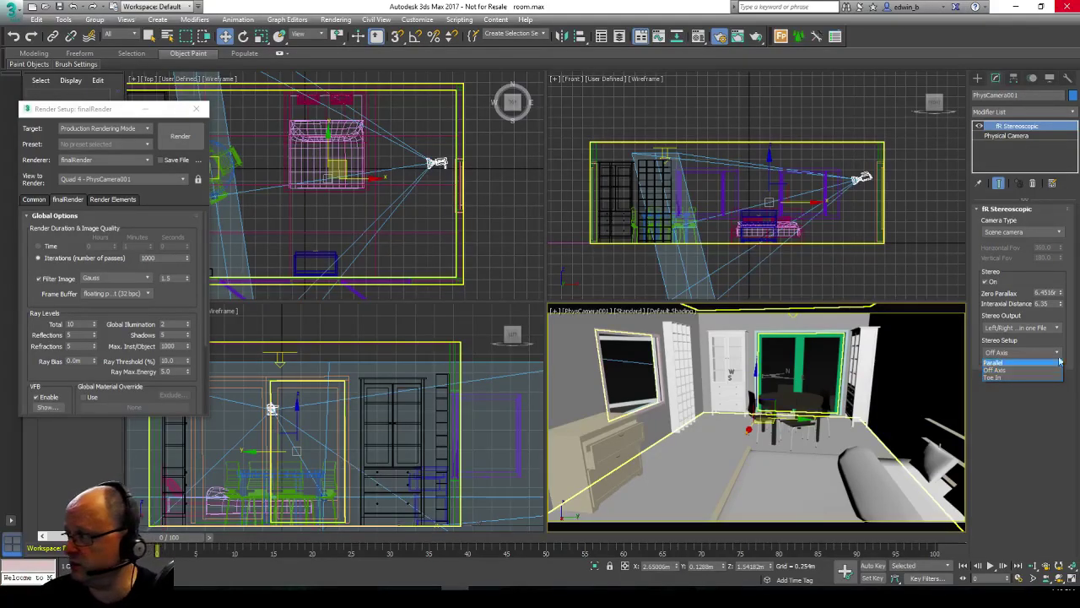
pyautogui.click(1028, 444)
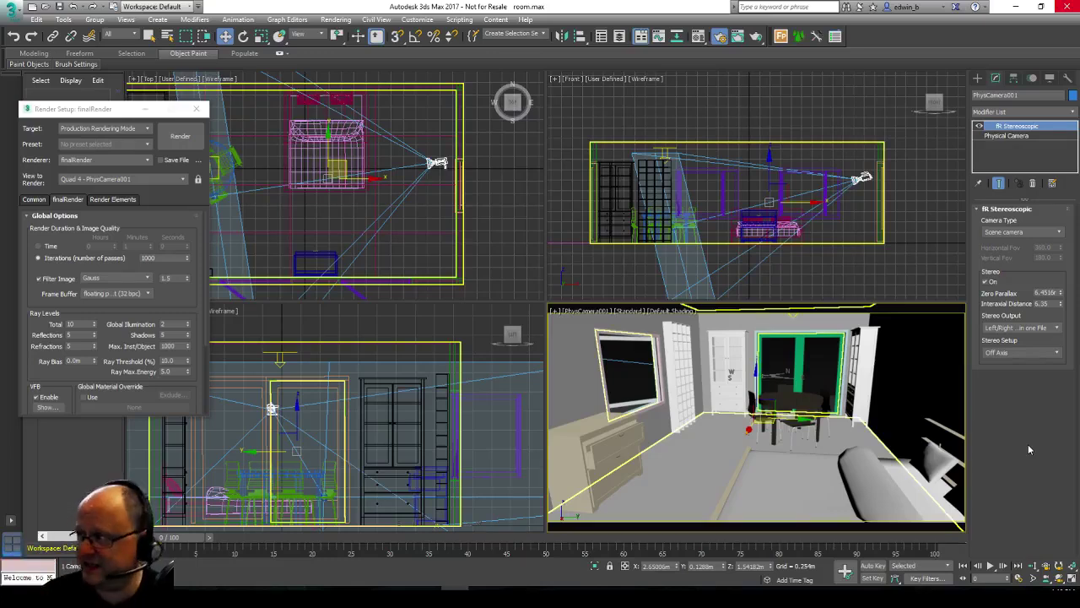
pyautogui.click(993, 286)
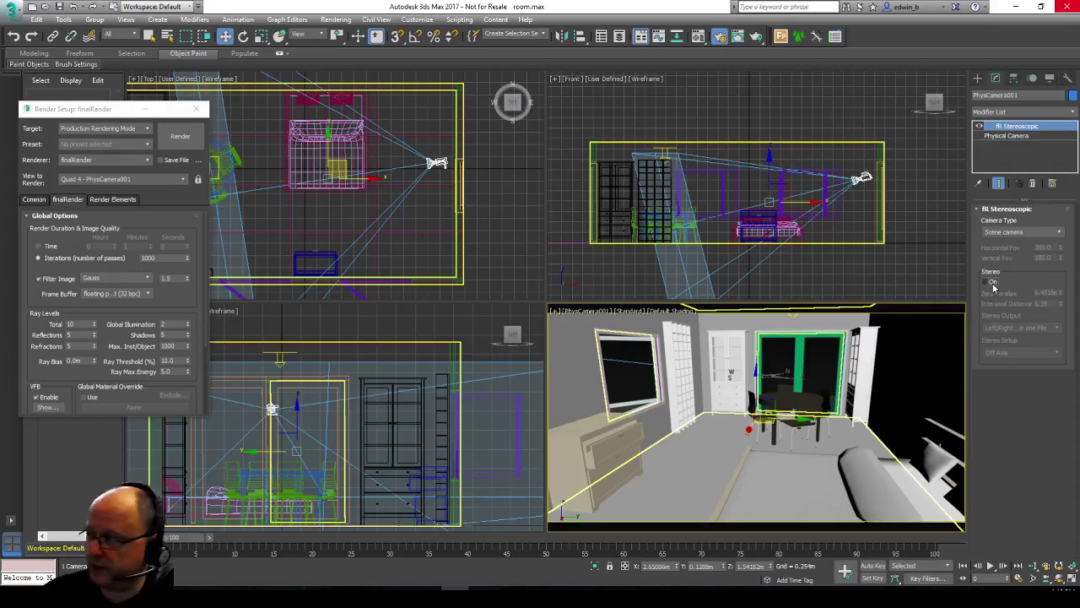
pyautogui.click(1055, 232)
pyautogui.click(1011, 253)
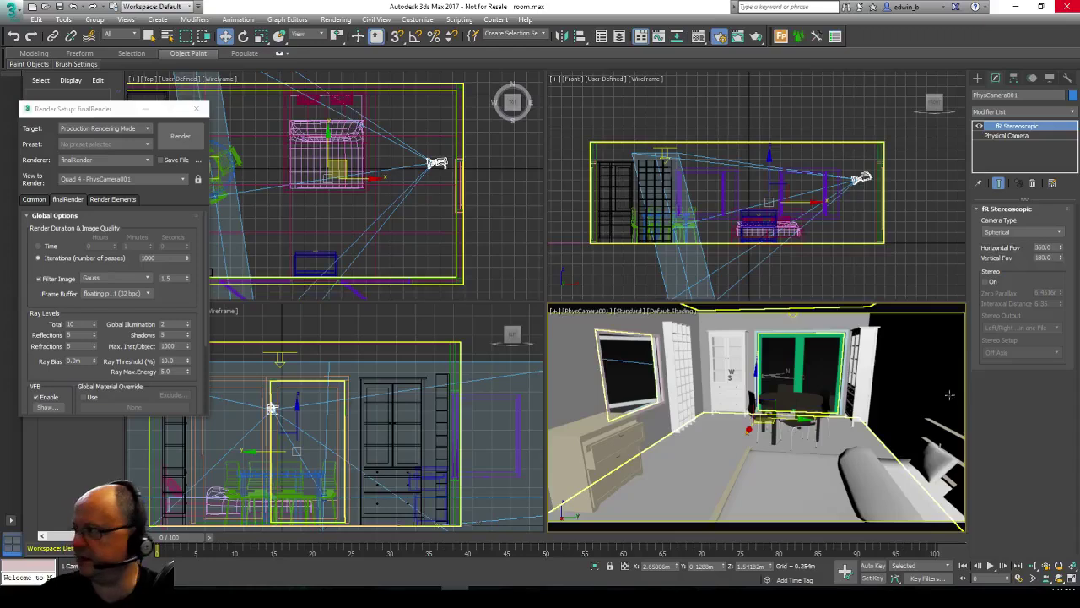
# Step: Switch the camera viewport to ActiveShade to preview the spherical camera interactively
pyautogui.click(739, 510)
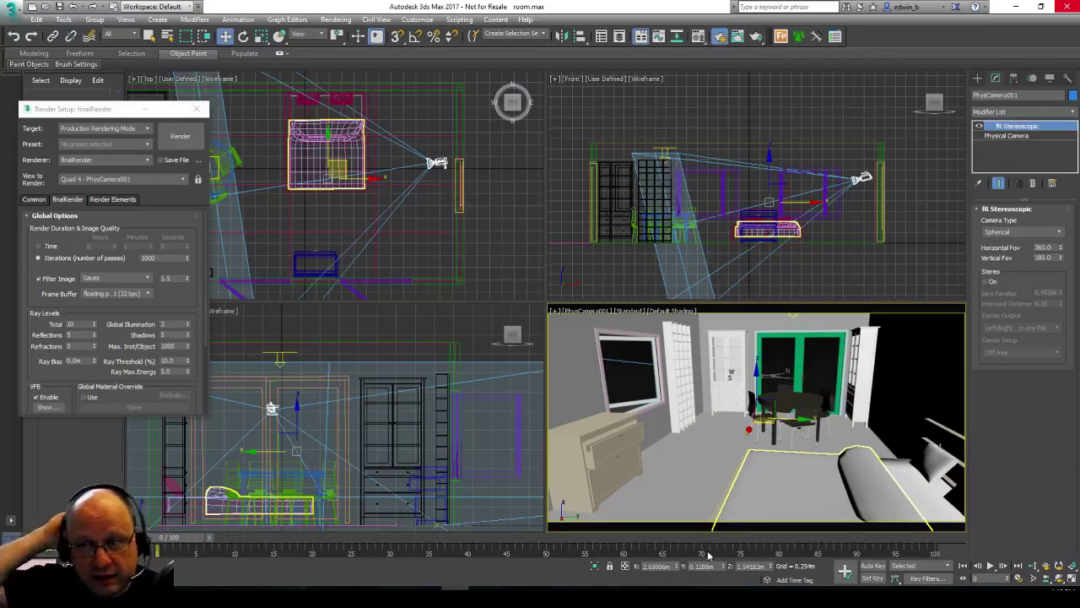
pyautogui.click(576, 314)
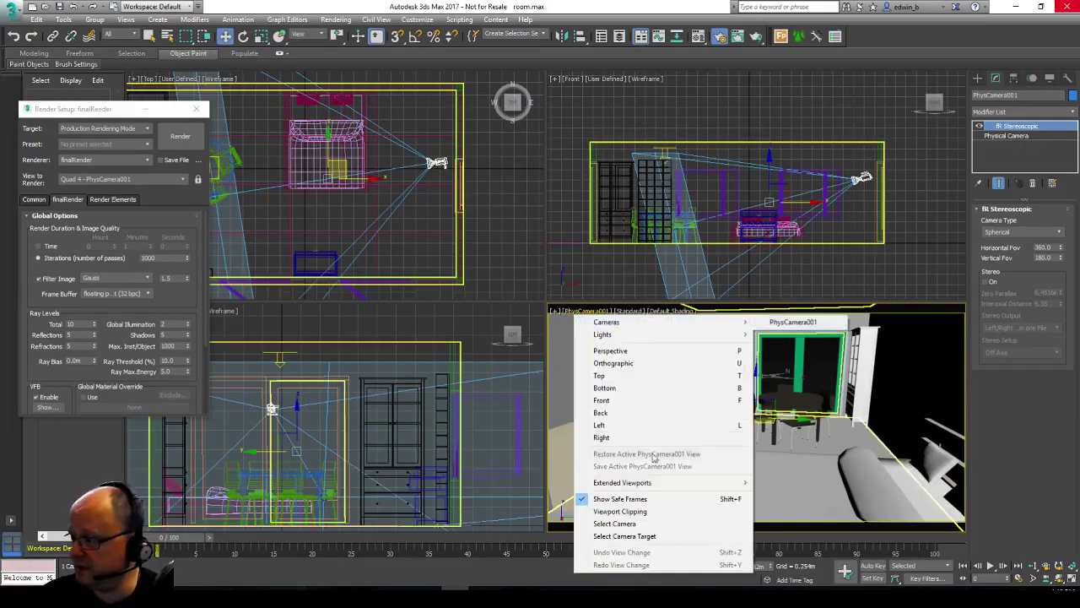
pyautogui.moveTo(662, 486)
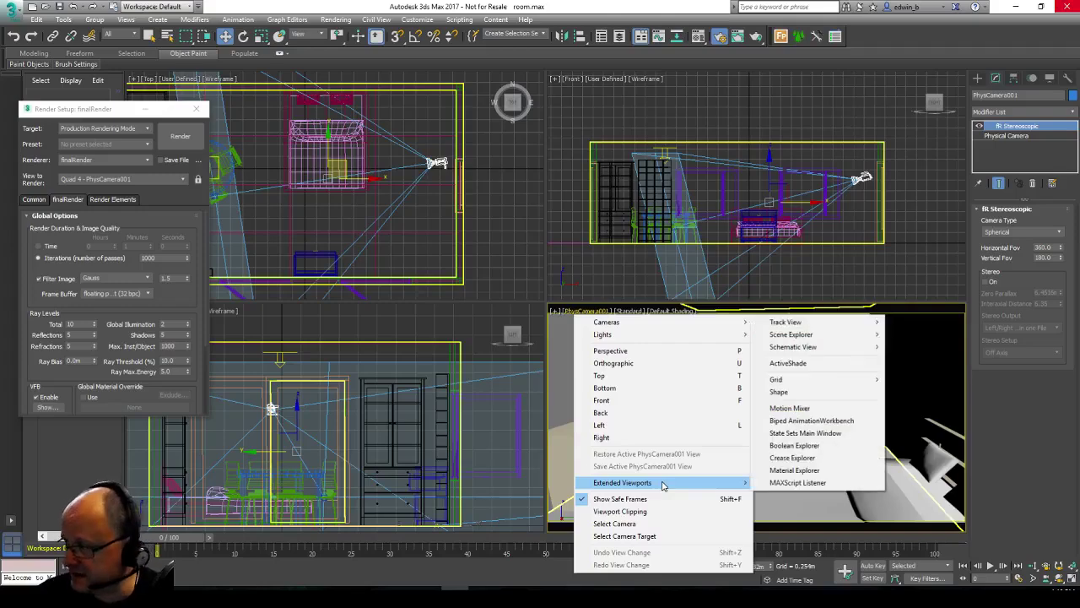
pyautogui.click(797, 363)
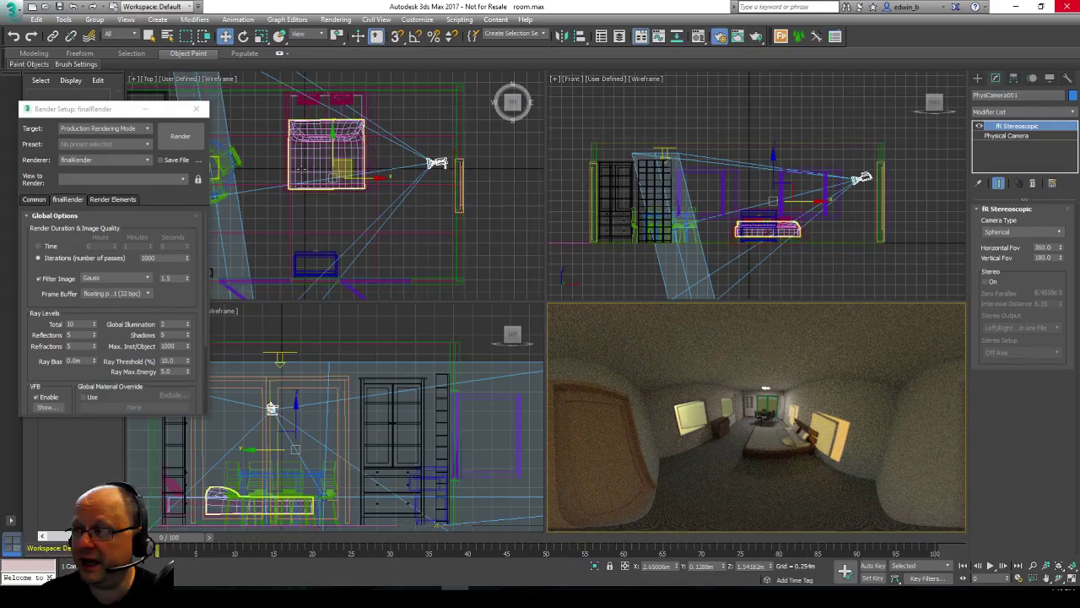
# Step: Move the camera in the Top view slightly further into the room and towards the dresser wall
pyautogui.click(149, 79)
pyautogui.moveTo(436, 162); pyautogui.dragTo(425, 194)
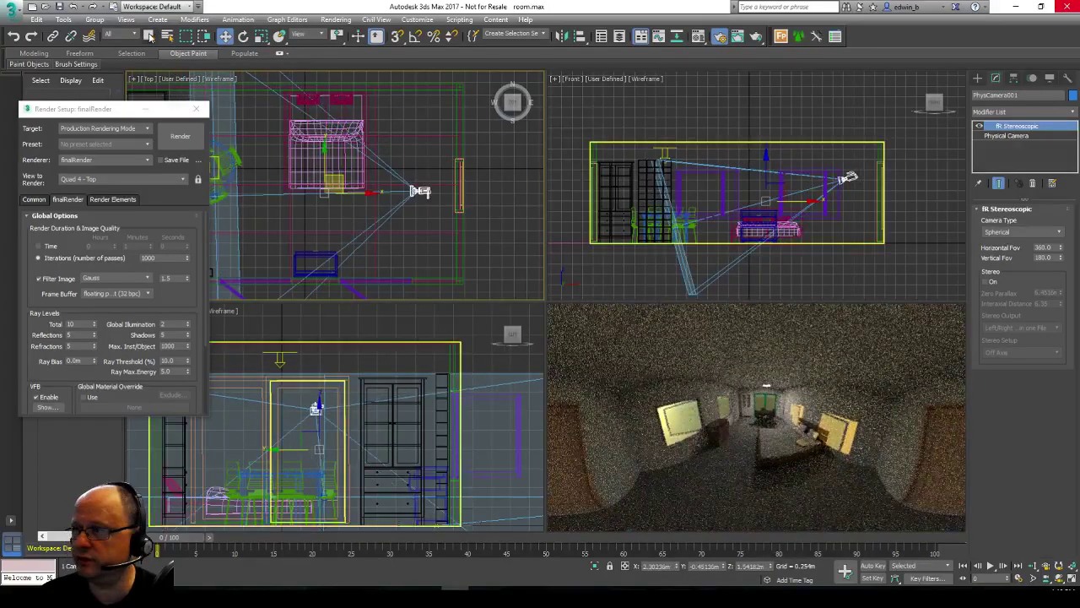
# Step: Restrict the selection filter to Cameras and move the camera in the Top view into line with the round table
pyautogui.click(125, 36)
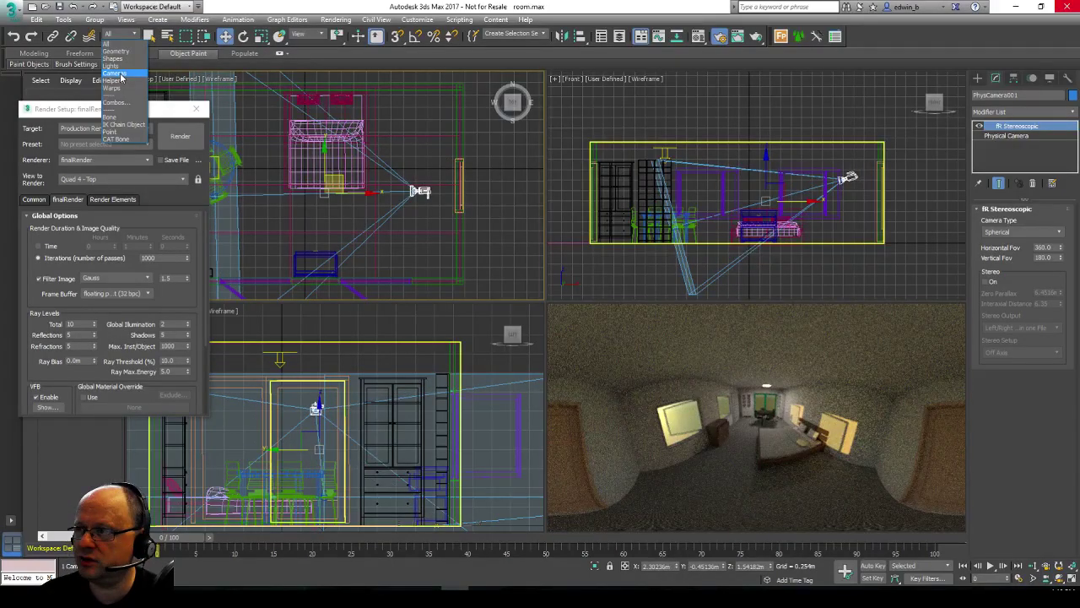
pyautogui.click(115, 74)
pyautogui.moveTo(112, 110); pyautogui.dragTo(75, 103)
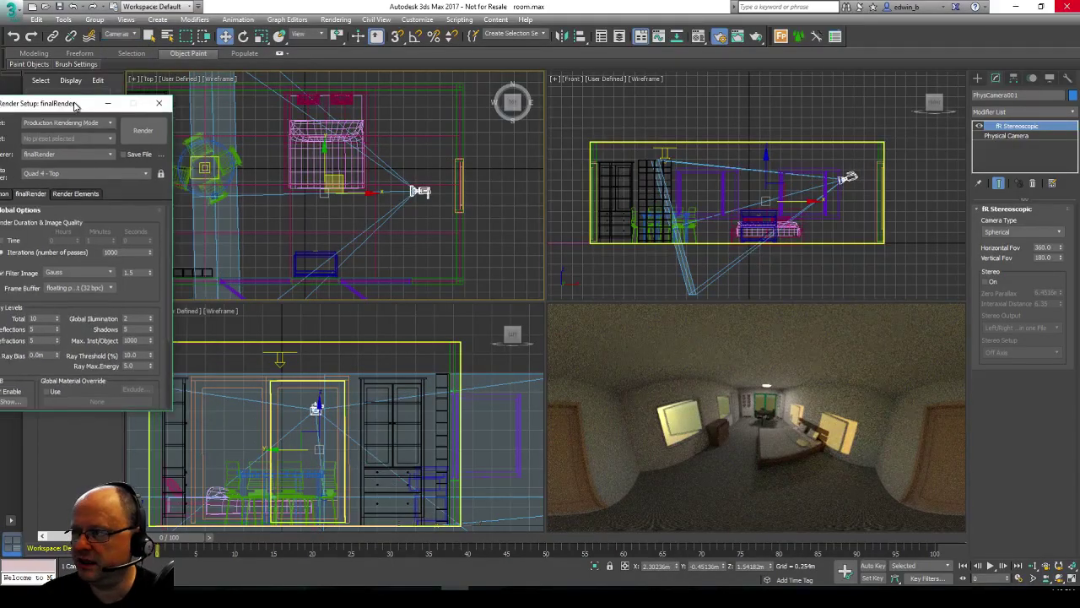
pyautogui.click(262, 180)
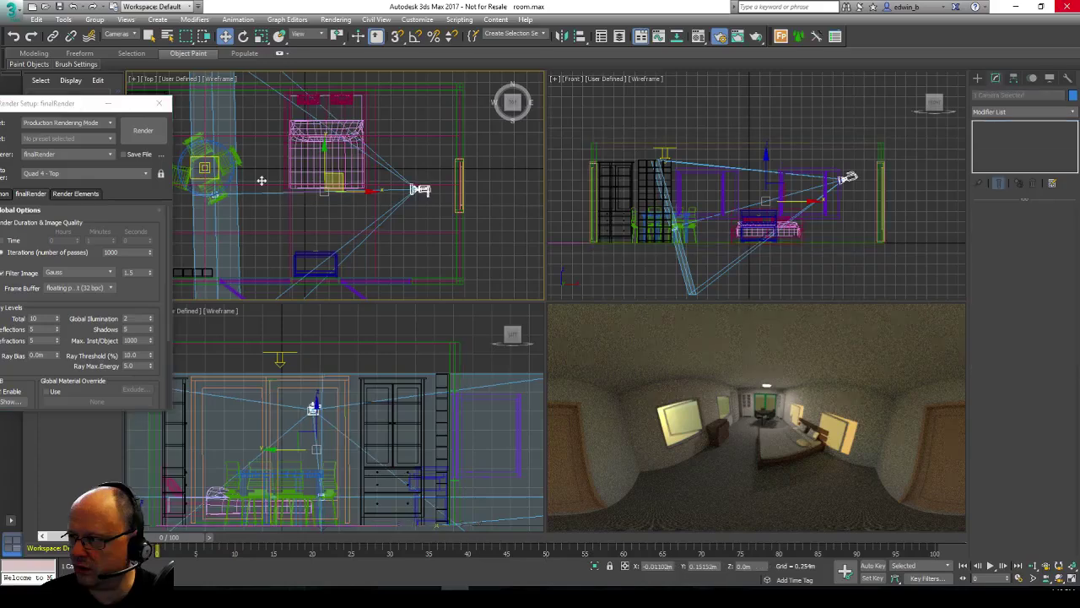
pyautogui.moveTo(420, 189); pyautogui.dragTo(410, 165)
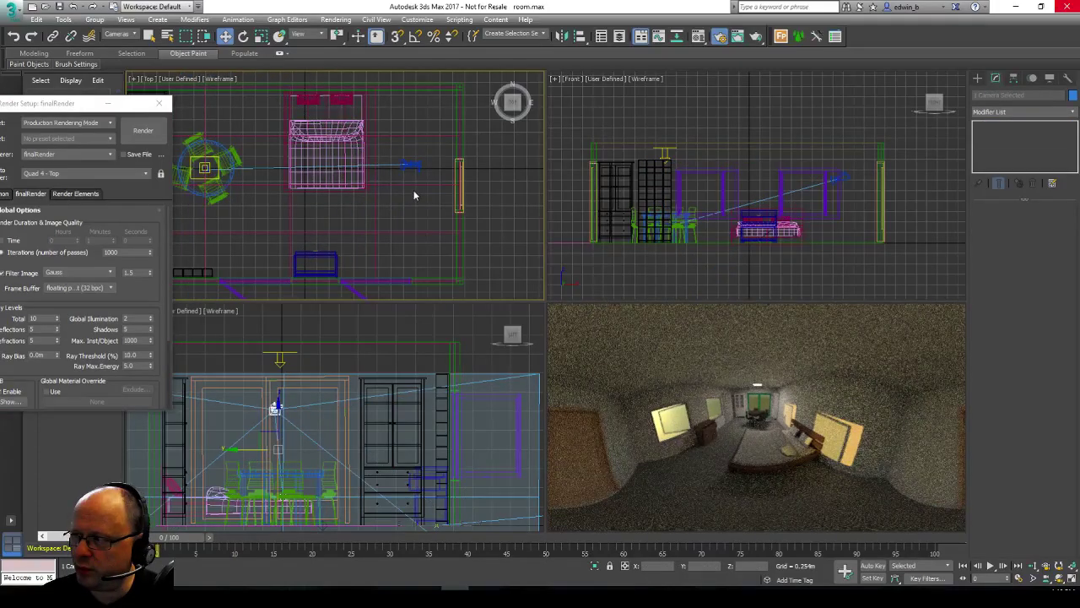
# Step: Move the camera in the Top view back over the bed and level it with its target in the Front view
pyautogui.click(405, 171)
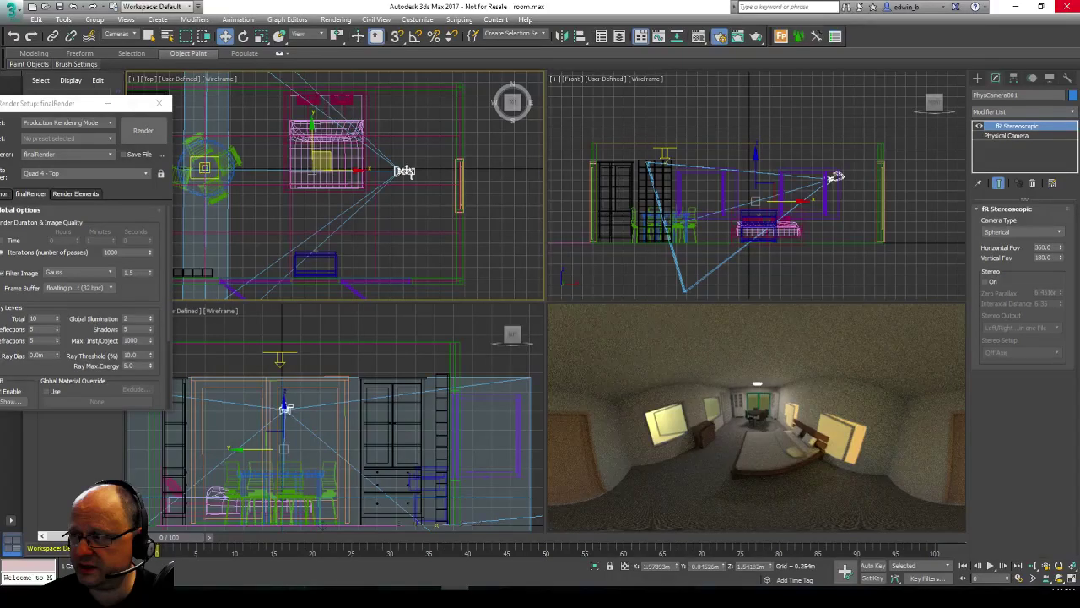
pyautogui.moveTo(405, 171); pyautogui.dragTo(343, 169)
pyautogui.moveTo(395, 155); pyautogui.dragTo(398, 155, button='middle')
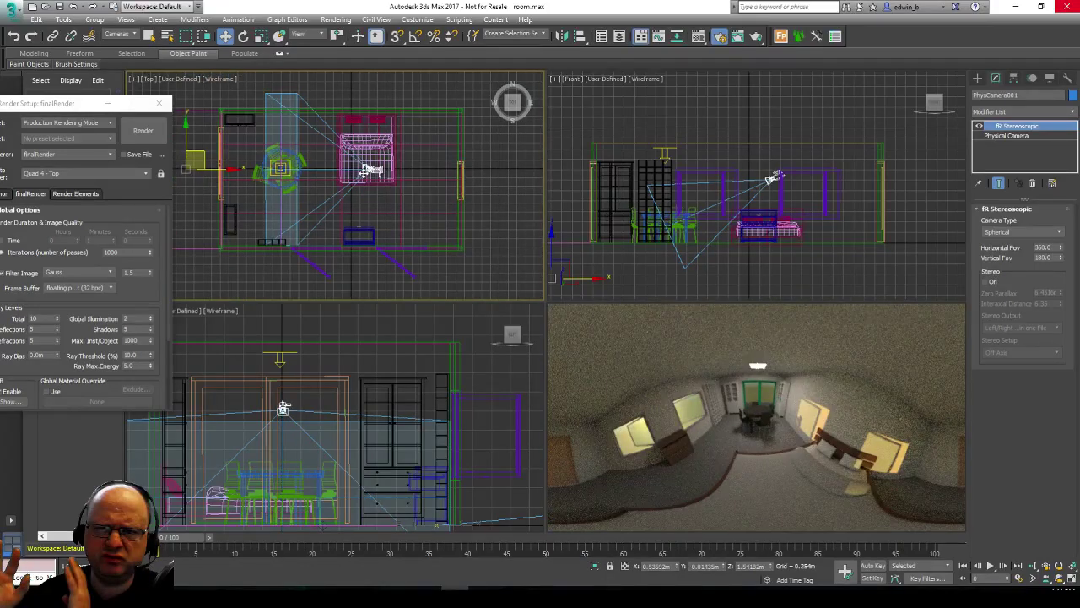
pyautogui.click(323, 169)
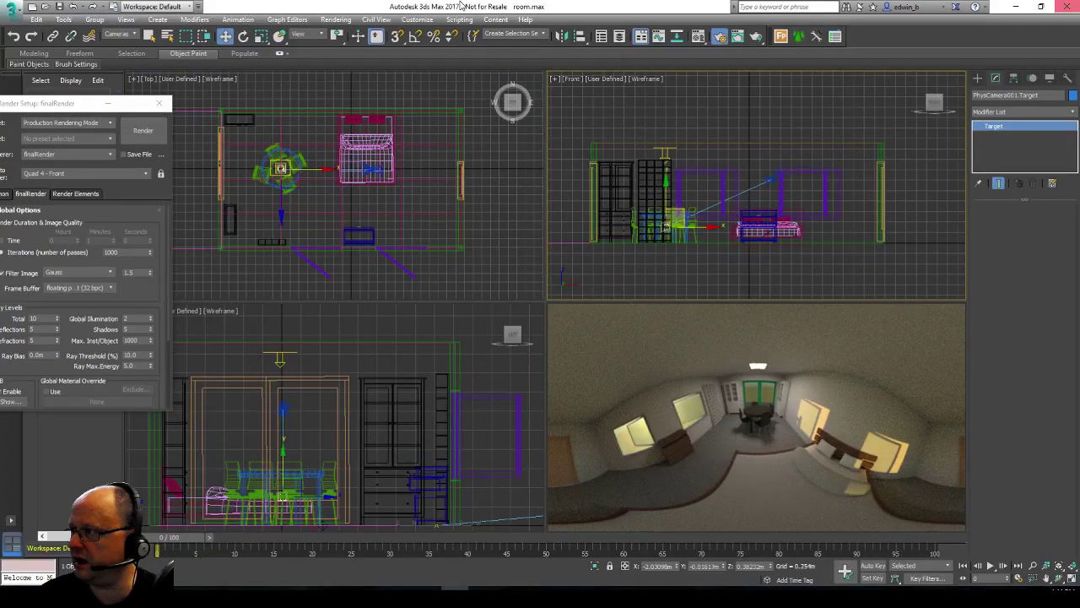
pyautogui.click(774, 178)
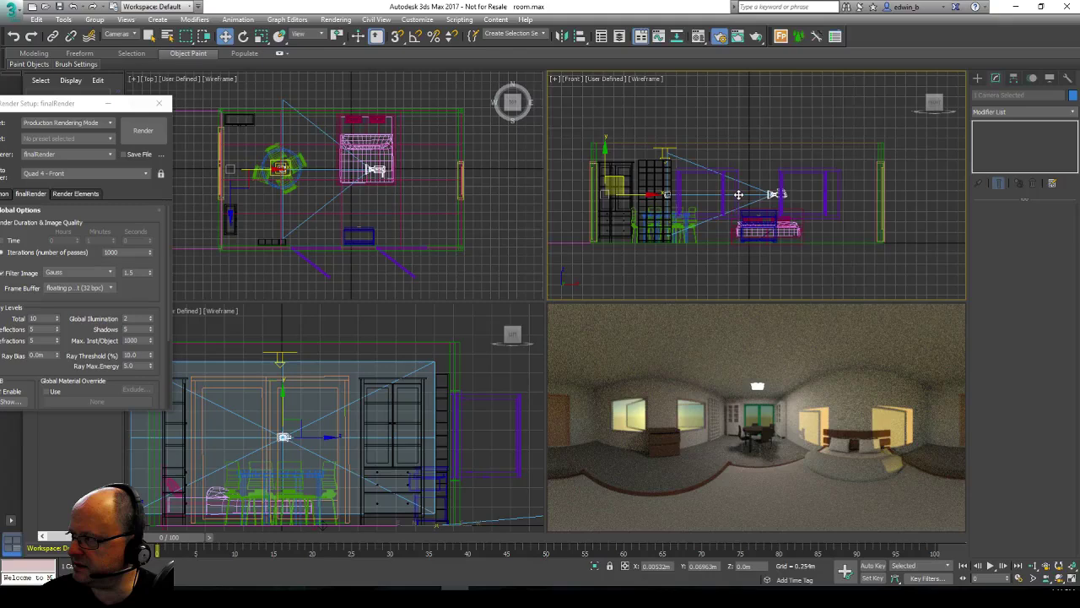
# Step: Return the ActiveShade viewport to the PhysCamera001 view and render it in production mode, cancelling the remaining iterations once the panorama looks clean
pyautogui.click(743, 374)
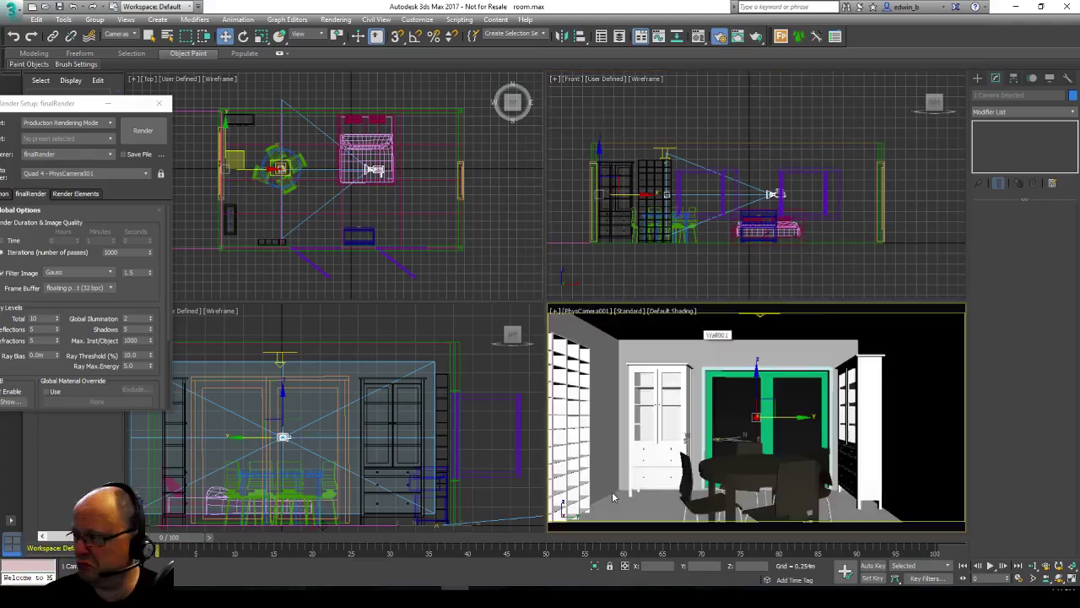
pyautogui.click(152, 131)
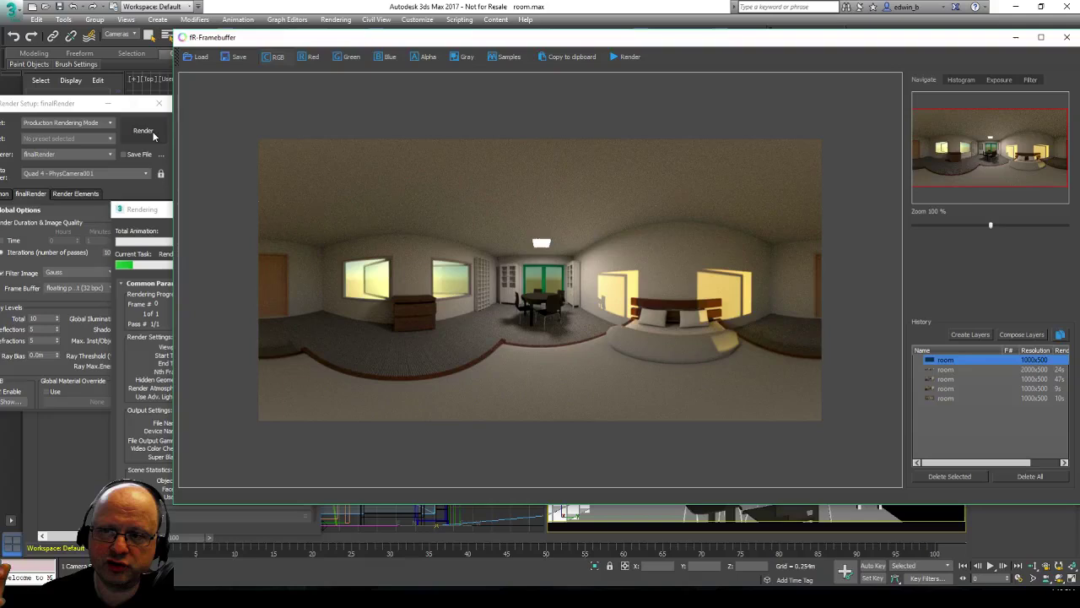
pyautogui.click(155, 210)
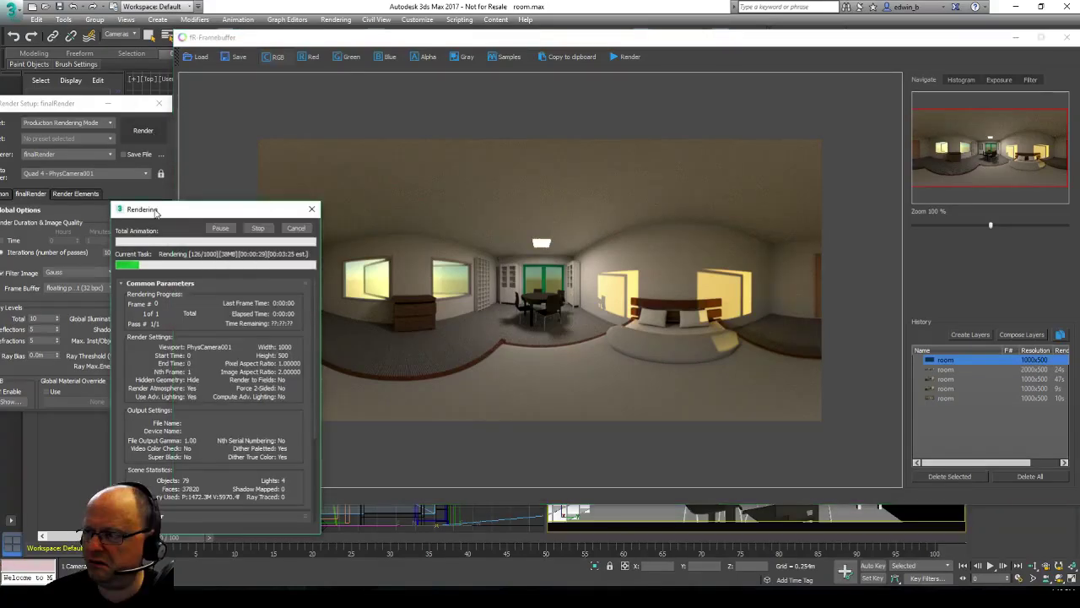
pyautogui.click(296, 228)
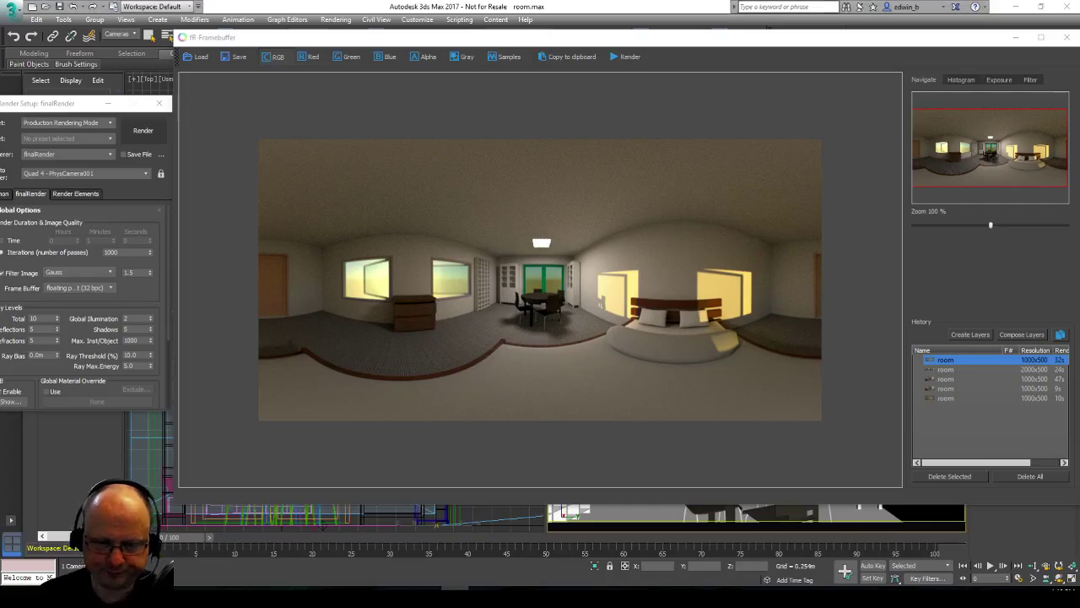
# Step: Switch to Facebook in the browser and post the rendered panorama as a 360 photo to the Timeline, visible to Only me
pyautogui.hotkey('alt', 'Tab')
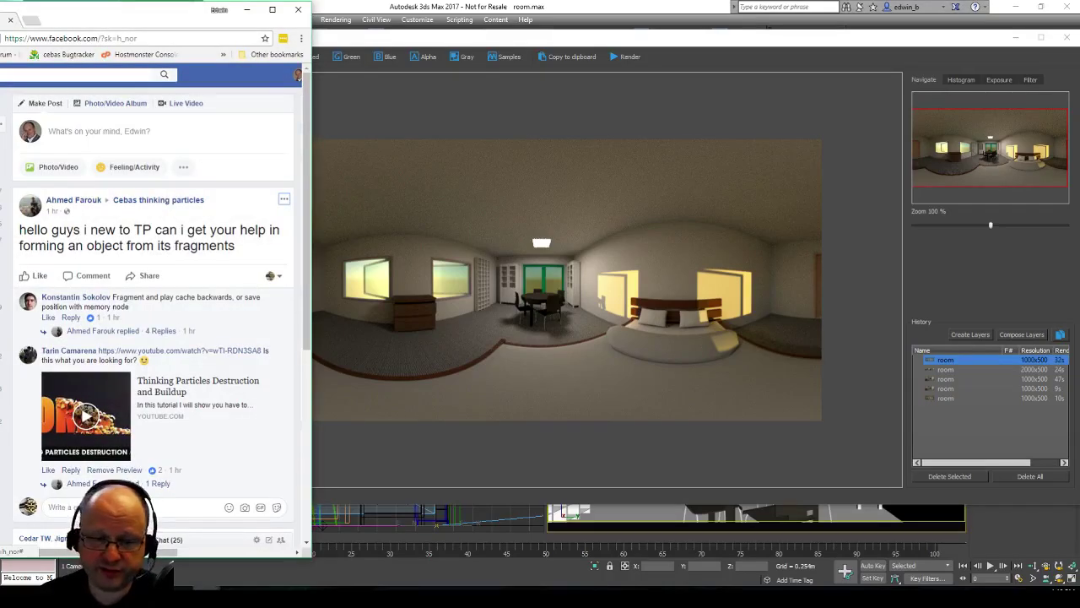
pyautogui.hotkey('alt', 'Tab')
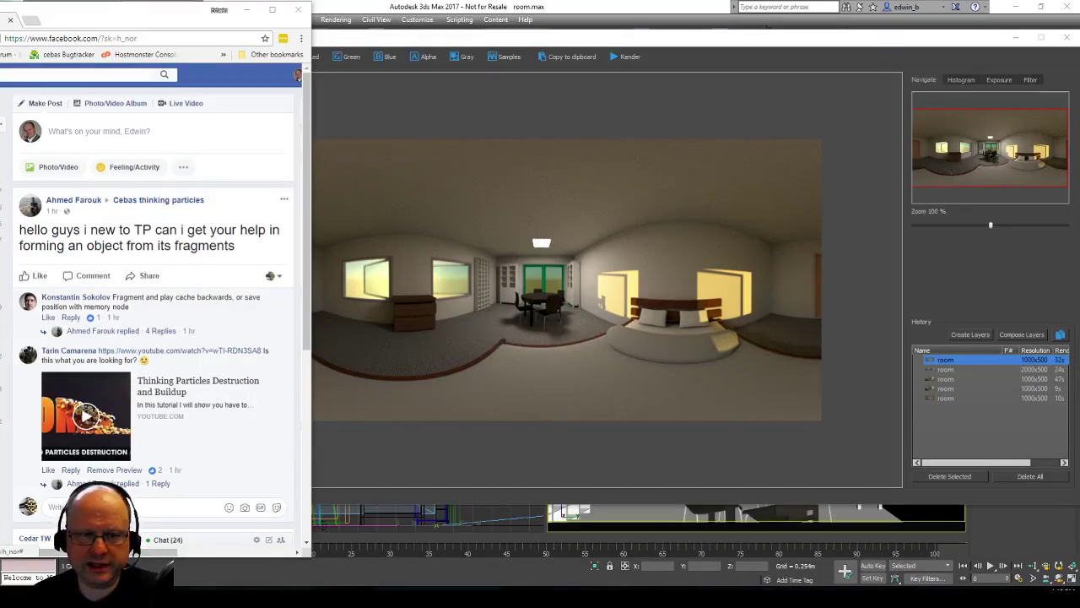
pyautogui.click(74, 165)
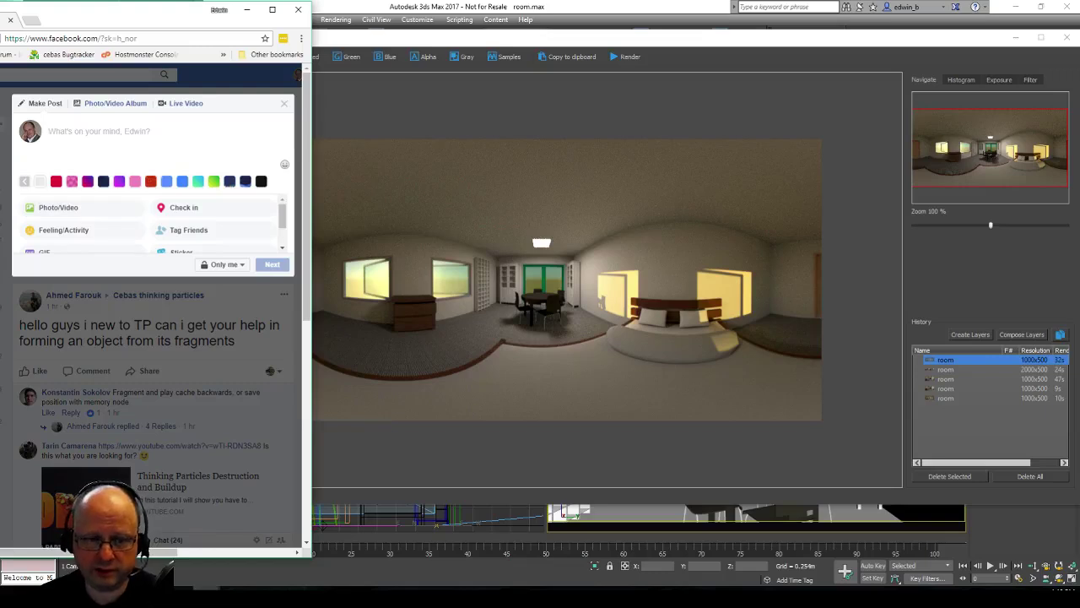
pyautogui.moveTo(132, 265); pyautogui.dragTo(129, 178)
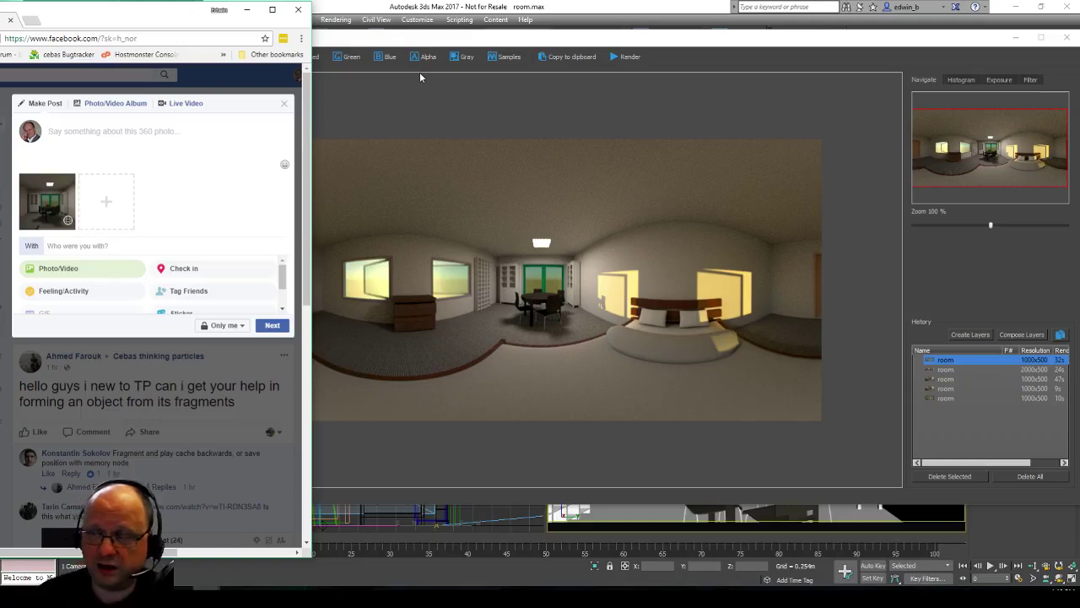
pyautogui.click(272, 326)
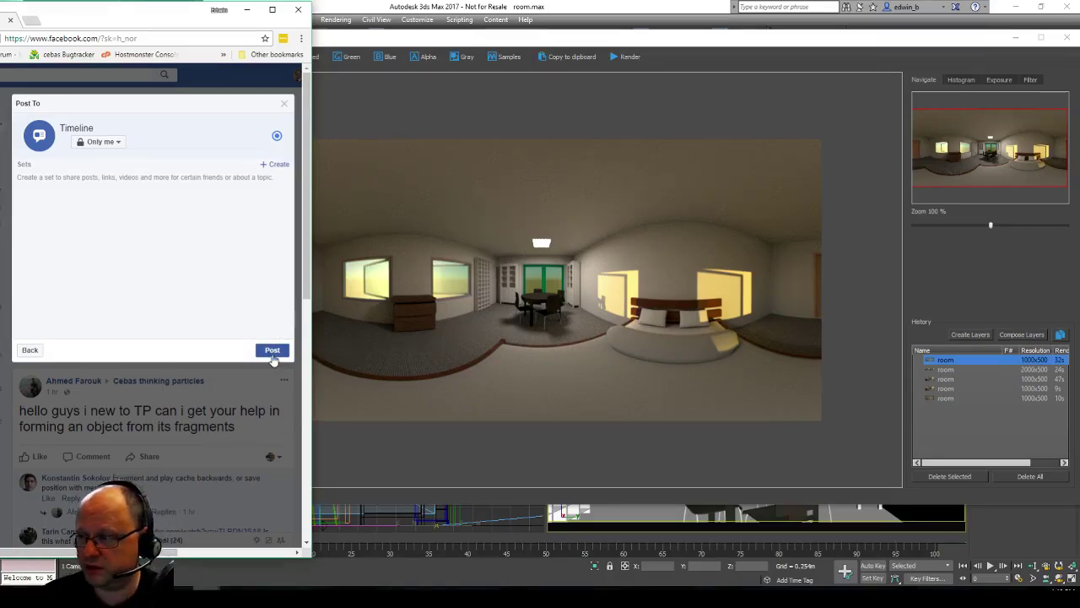
pyautogui.click(273, 351)
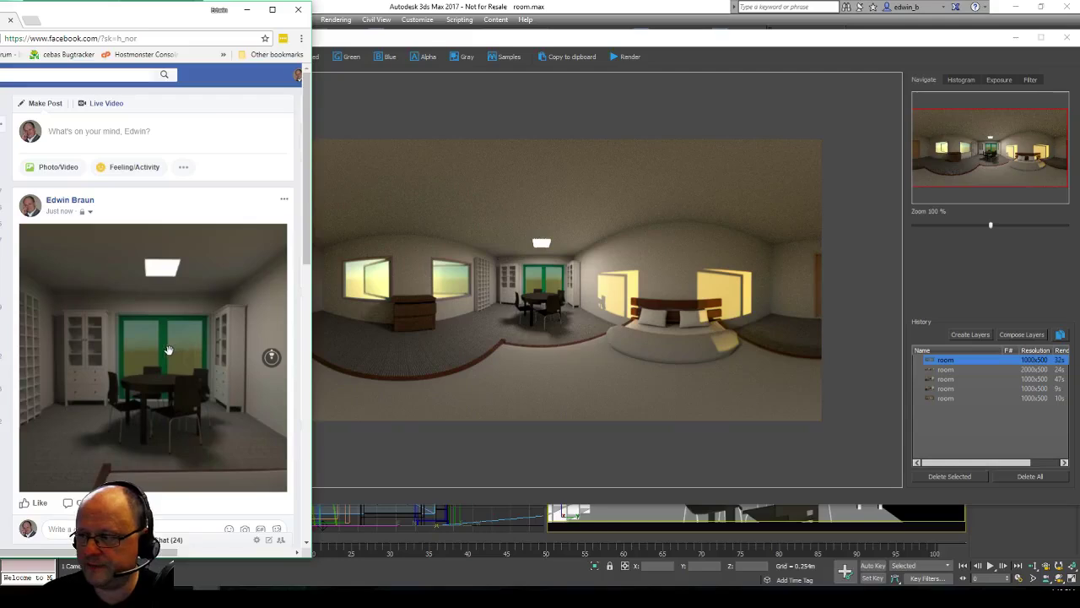
# Step: Open the posted 360 photo in full screen, look around to the room's door, and zoom in and back out
pyautogui.click(169, 350)
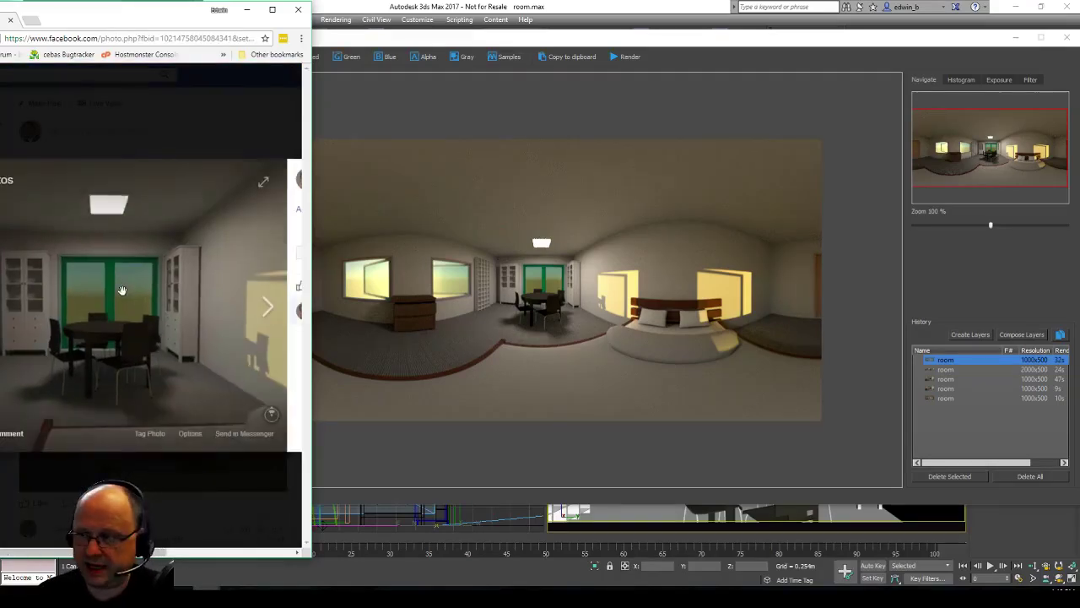
pyautogui.click(140, 319)
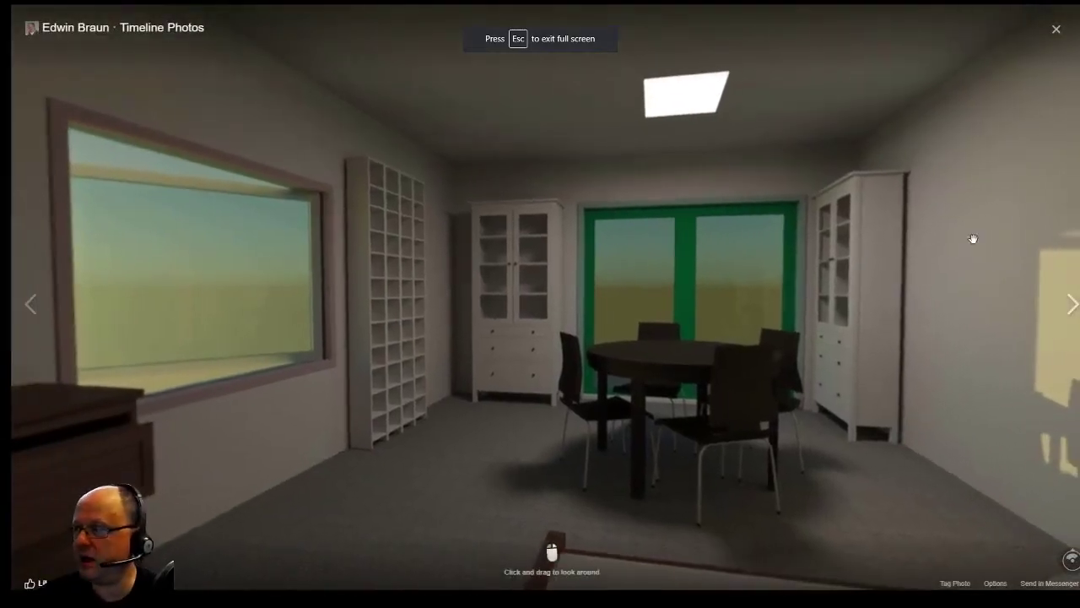
pyautogui.moveTo(974, 239); pyautogui.dragTo(490, 207)
pyautogui.moveTo(827, 190); pyautogui.dragTo(543, 301)
pyautogui.scroll(5, 516, 314)
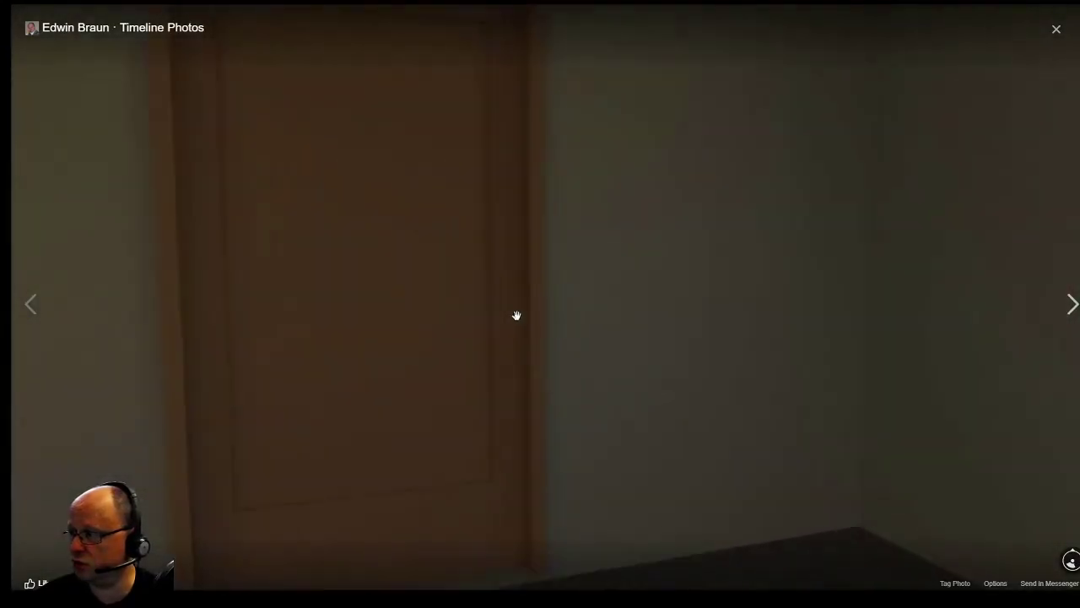
pyautogui.scroll(-5, 515, 313)
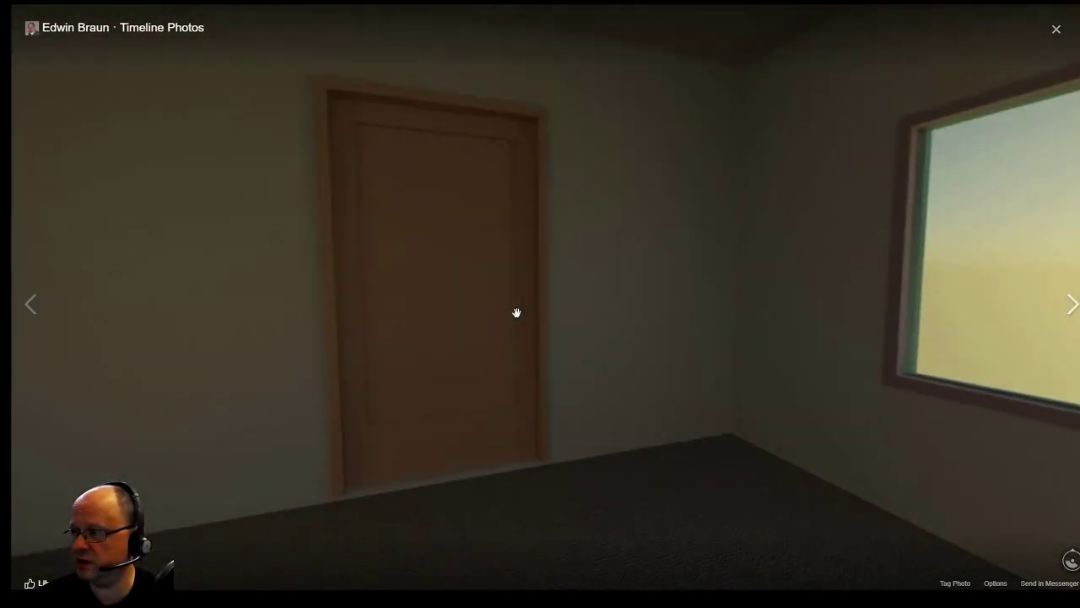
# Step: Examine the windows, dresser and dining table in the full-screen 360 photo, and close the photo to return to the feed
pyautogui.moveTo(548, 296); pyautogui.dragTo(583, 282)
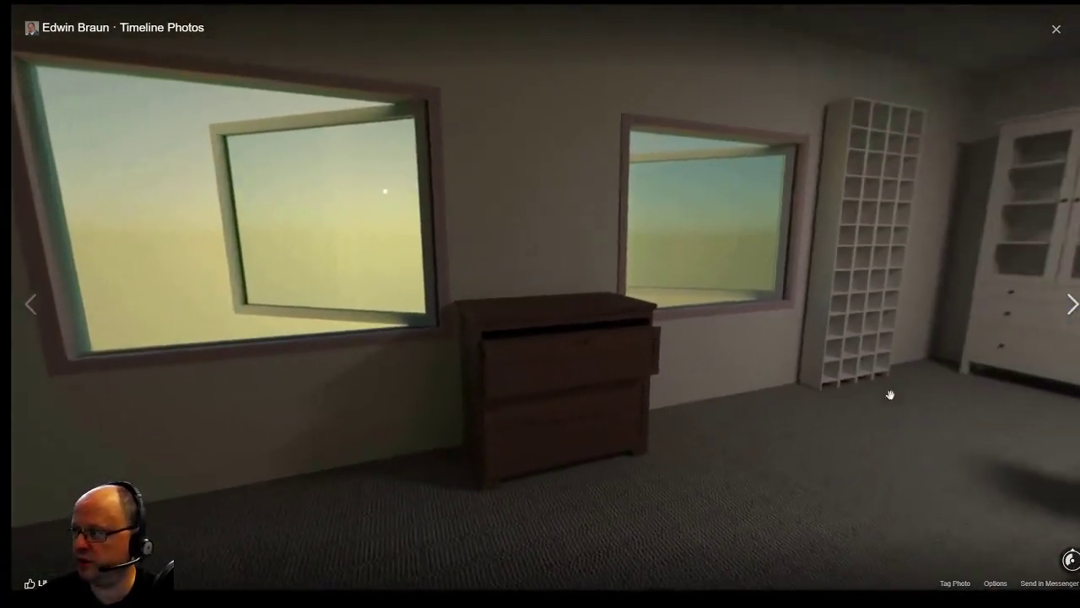
pyautogui.moveTo(890, 395); pyautogui.dragTo(819, 369)
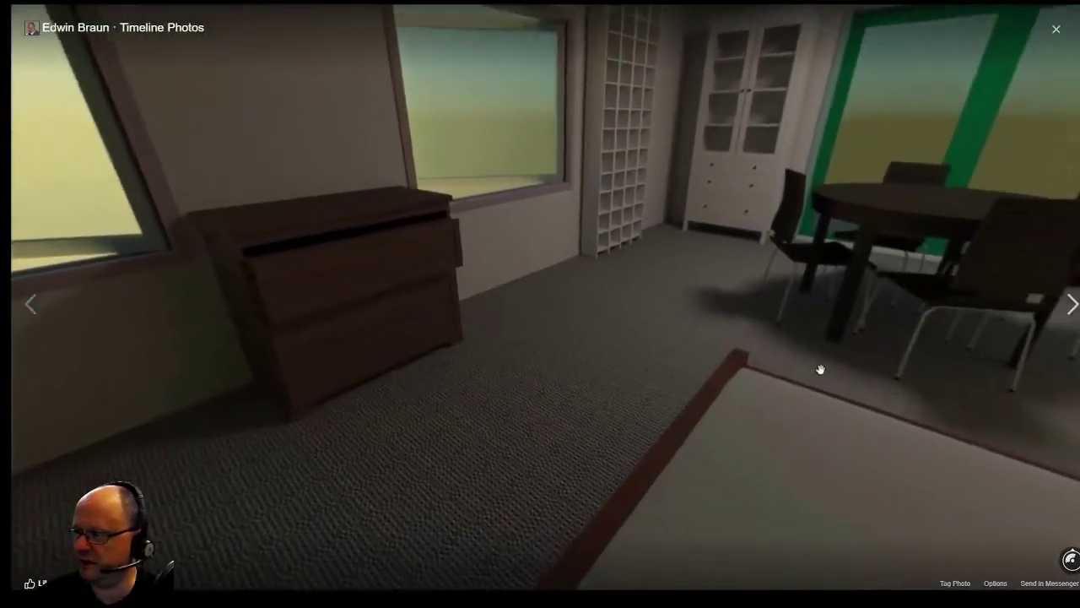
pyautogui.moveTo(932, 219); pyautogui.dragTo(596, 393)
pyautogui.moveTo(449, 422); pyautogui.dragTo(543, 326)
pyautogui.scroll(2, 576, 318)
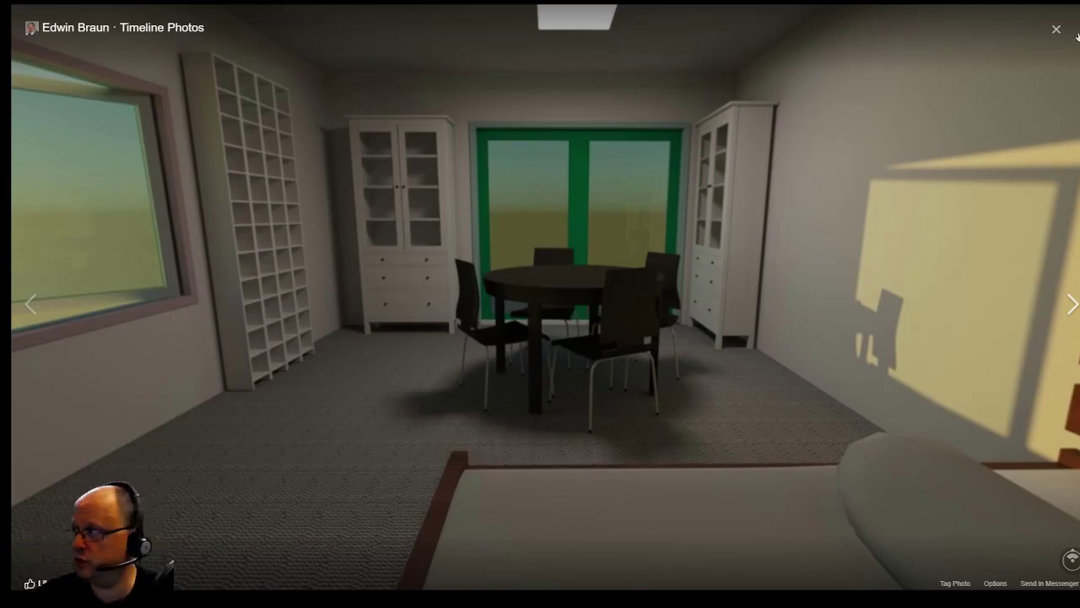
pyautogui.press('Escape')
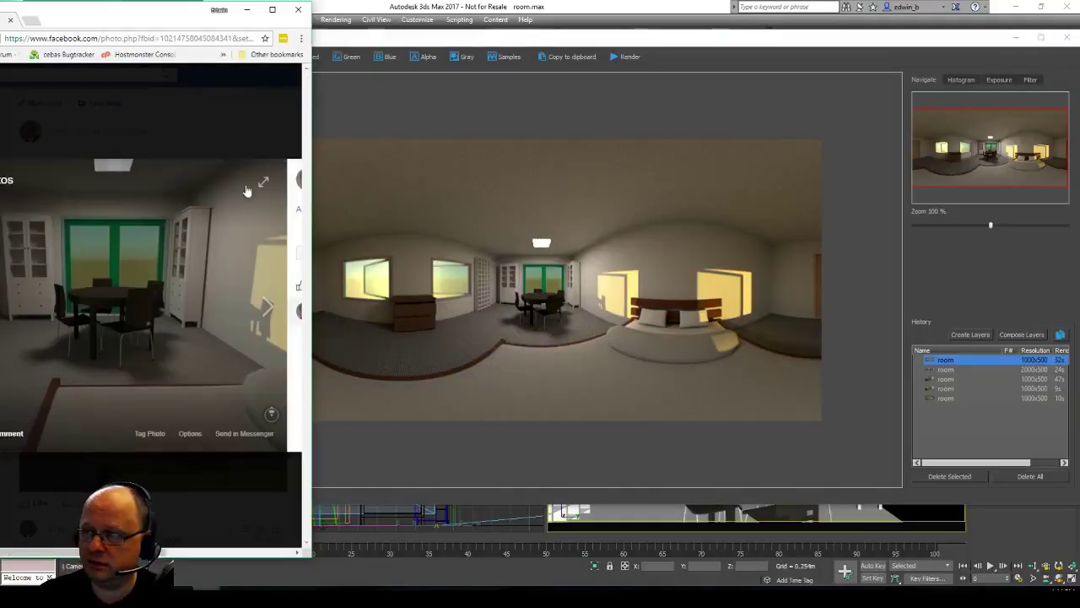
pyautogui.press('Escape')
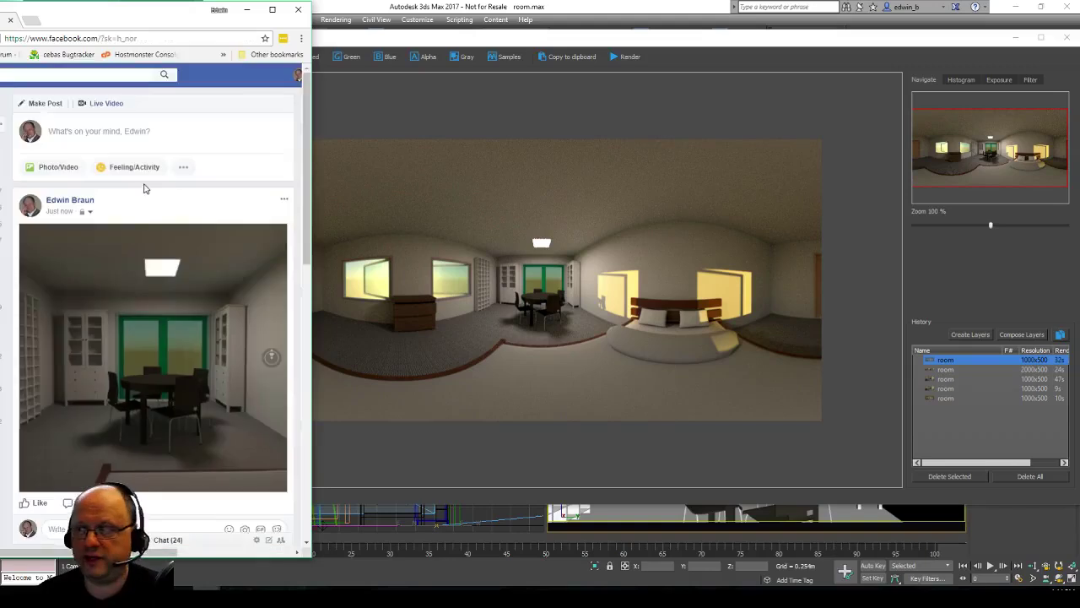
# Step: Look around the 360 photo directly within the feed post, turning from the dining table to the bed
pyautogui.moveTo(211, 329); pyautogui.dragTo(167, 356)
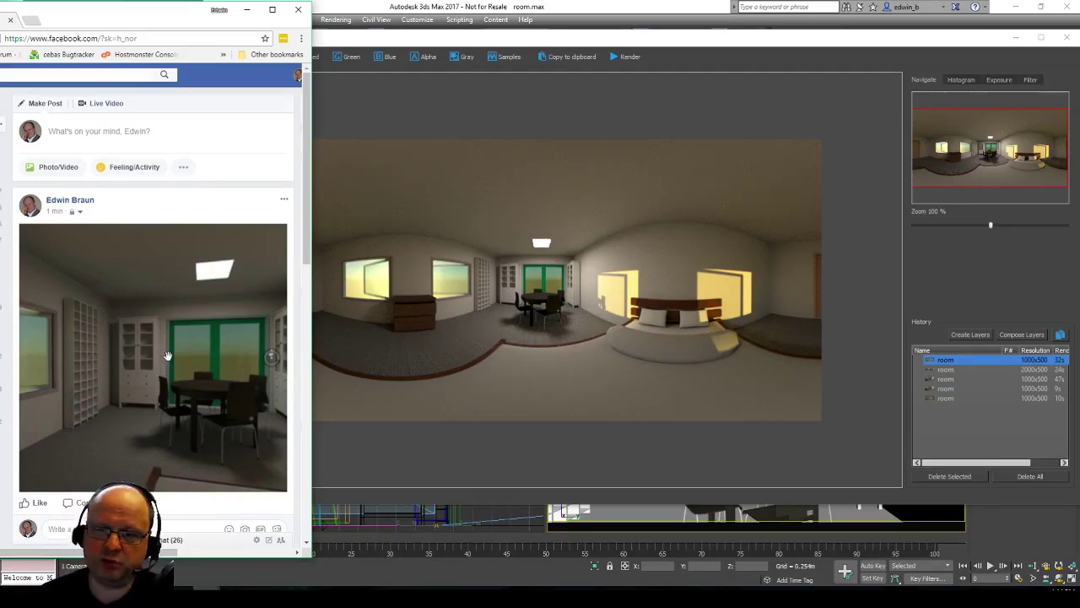
pyautogui.moveTo(219, 357); pyautogui.dragTo(92, 335)
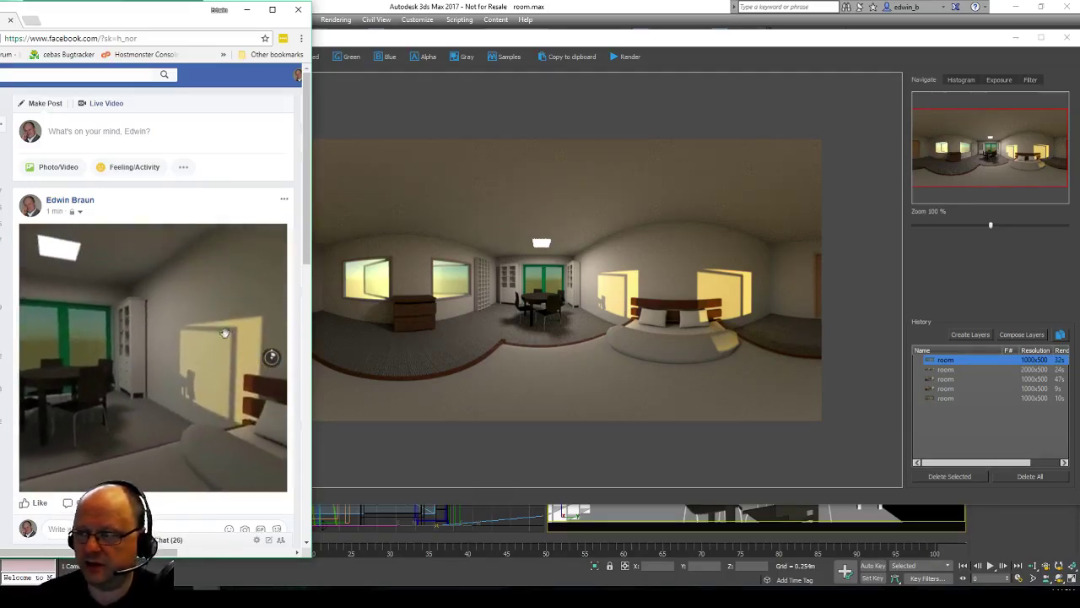
pyautogui.moveTo(212, 374); pyautogui.dragTo(92, 340)
pyautogui.moveTo(212, 301); pyautogui.dragTo(63, 310)
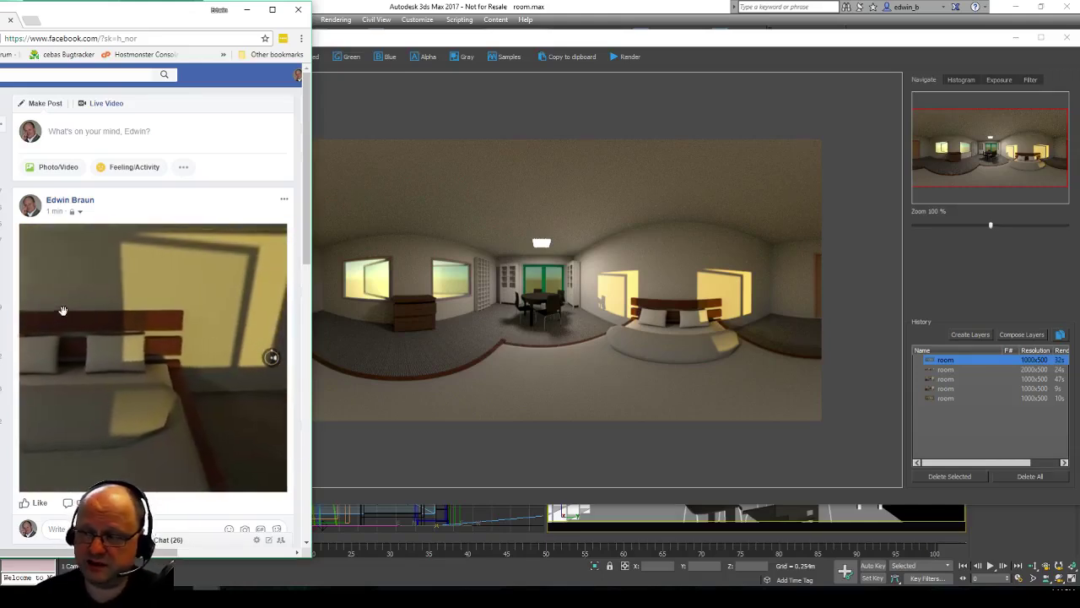